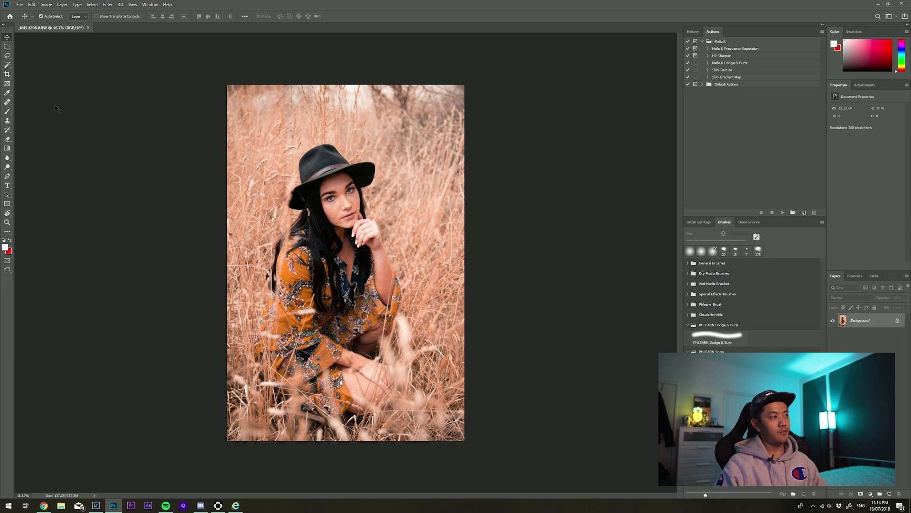
- Crop the photo to a 4:5 ratio, extending the canvas beyond its left and right edges
click(7, 74)
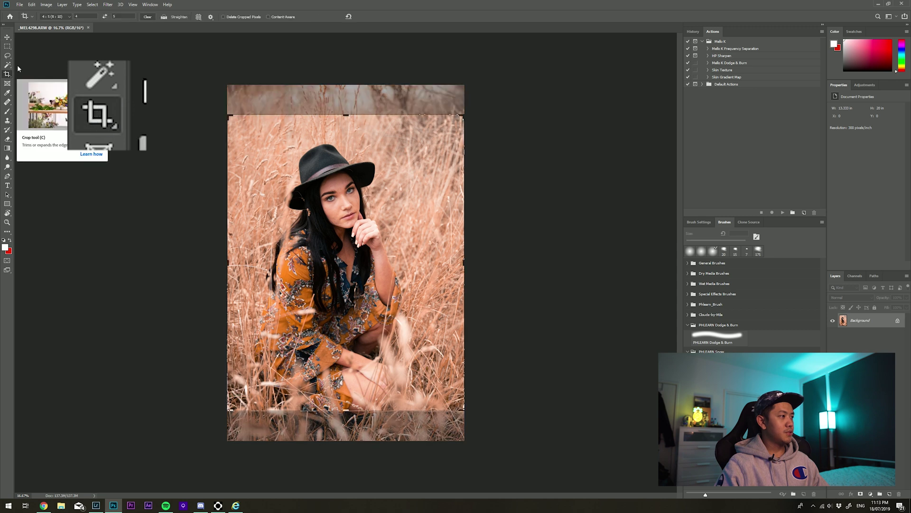
mouse_move(226, 115)
mouse_down()
mouse_move(218, 91)
mouse_move(219, 104)
mouse_up()
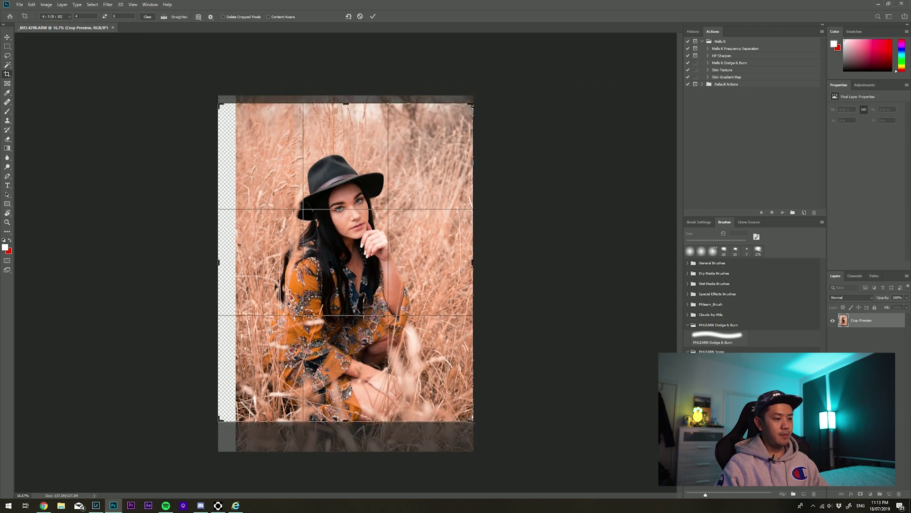
drag(449, 396, 451, 399)
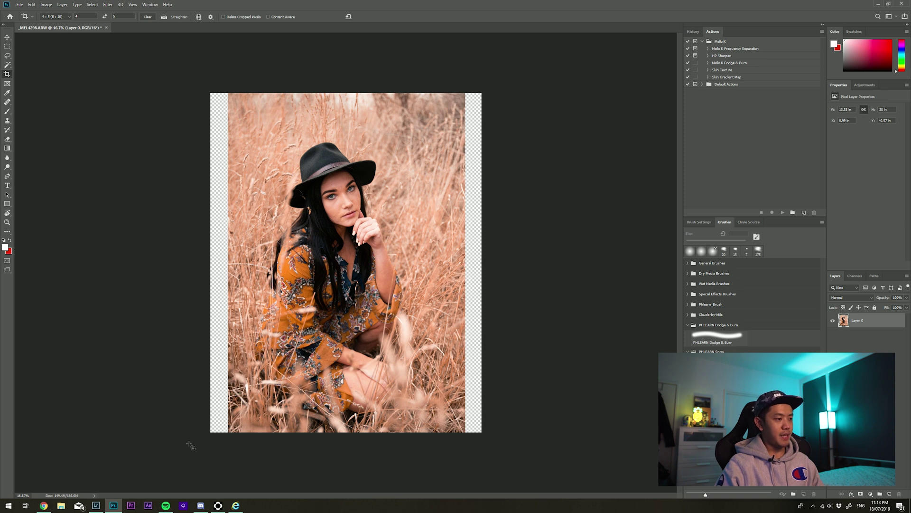
- Select the strip along the photo's left edge and stretch it outward to fill the empty canvas on that side
click(11, 49)
drag(213, 169, 263, 498)
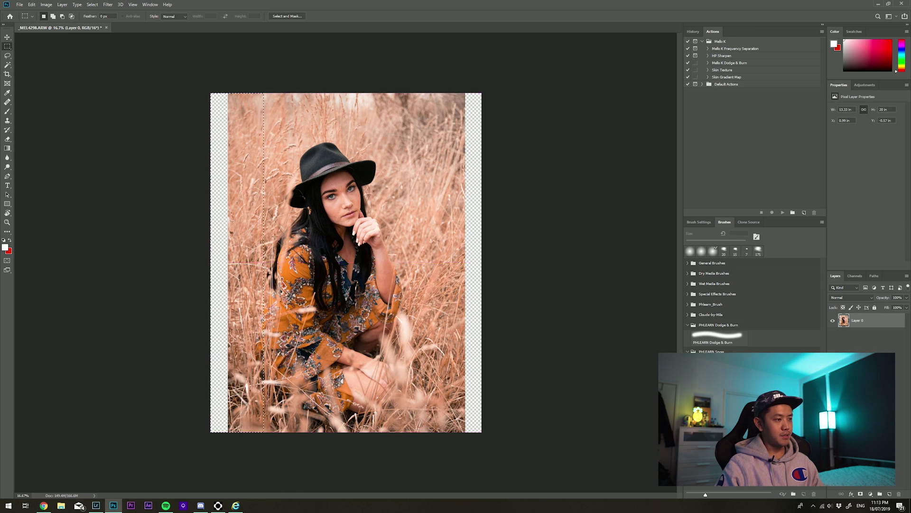
right_click(232, 258)
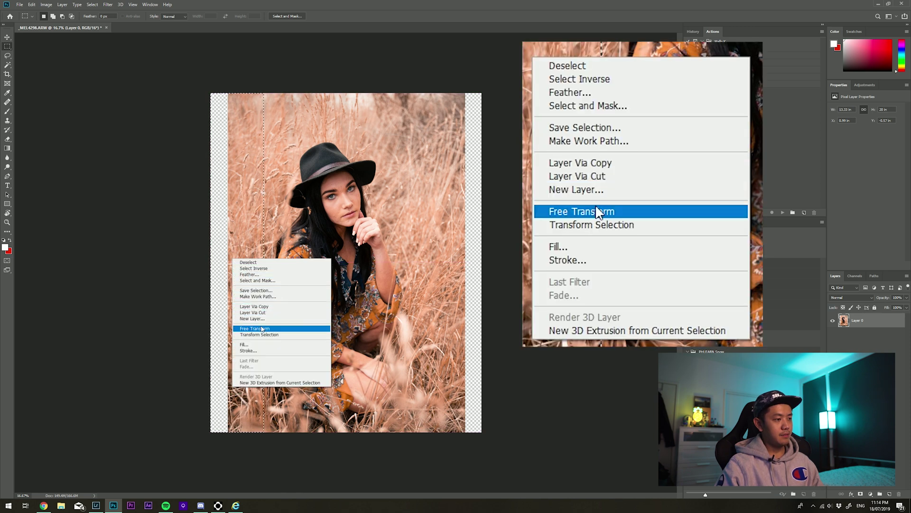
click(259, 328)
right_click(228, 252)
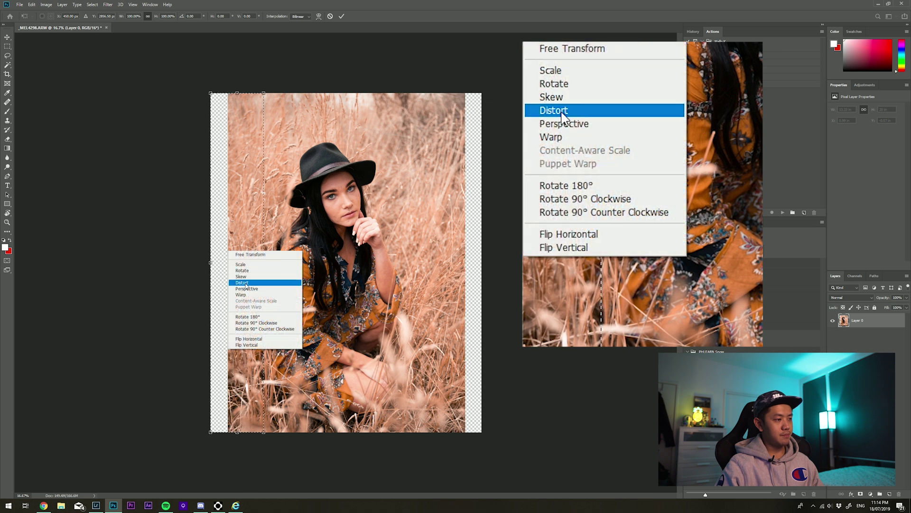
click(246, 278)
drag(209, 265, 184, 266)
key(Escape)
key(m)
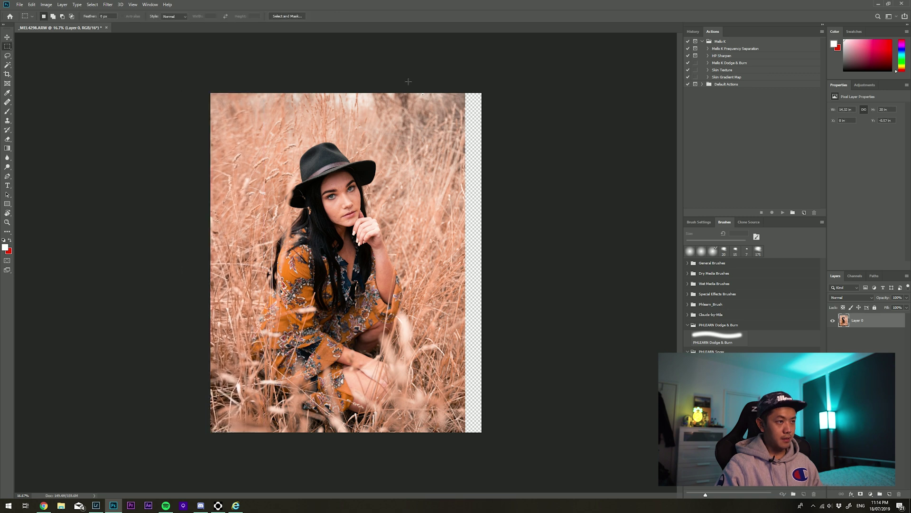
- Select the grass strip along the photo's right edge and stretch it outward over the remaining empty canvas
drag(409, 81, 539, 457)
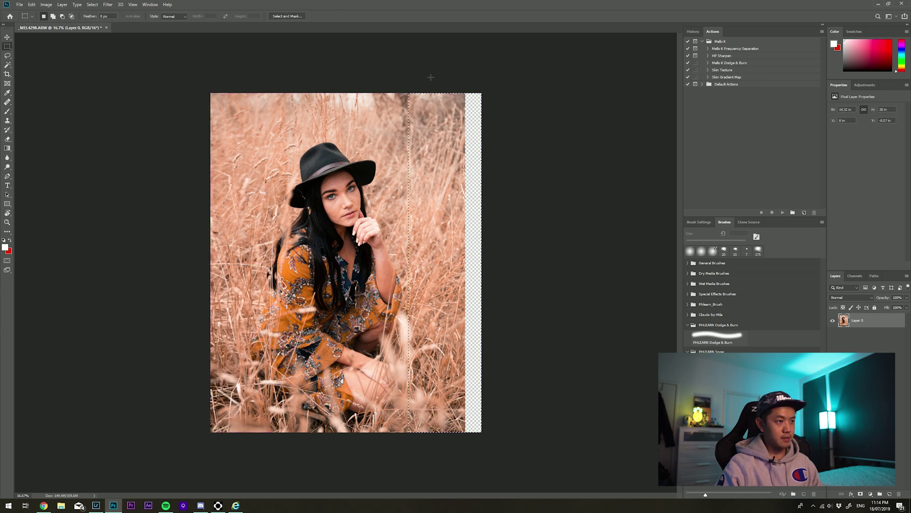
drag(402, 81, 512, 445)
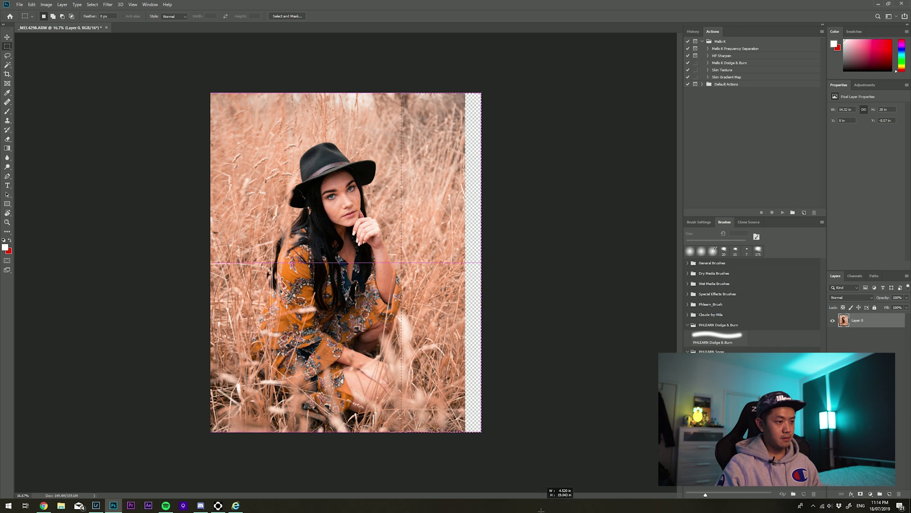
drag(541, 509, 541, 509)
right_click(444, 226)
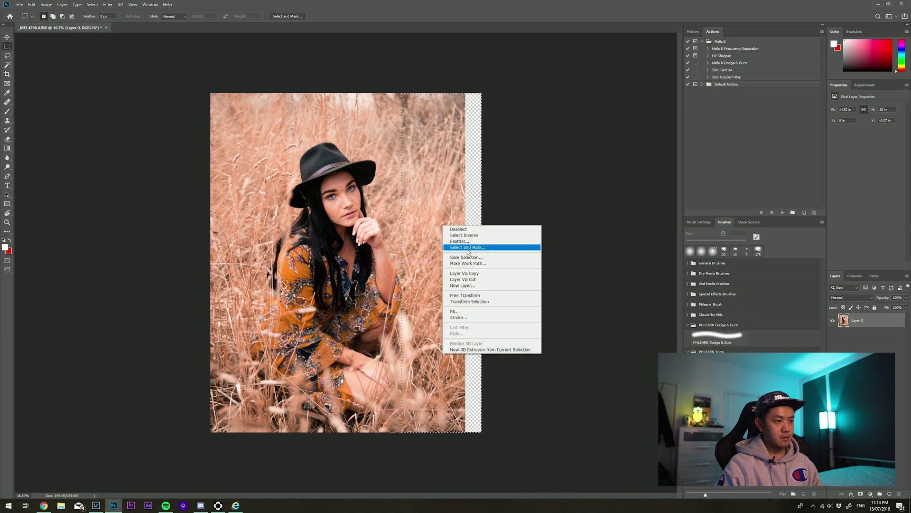
click(465, 295)
right_click(456, 224)
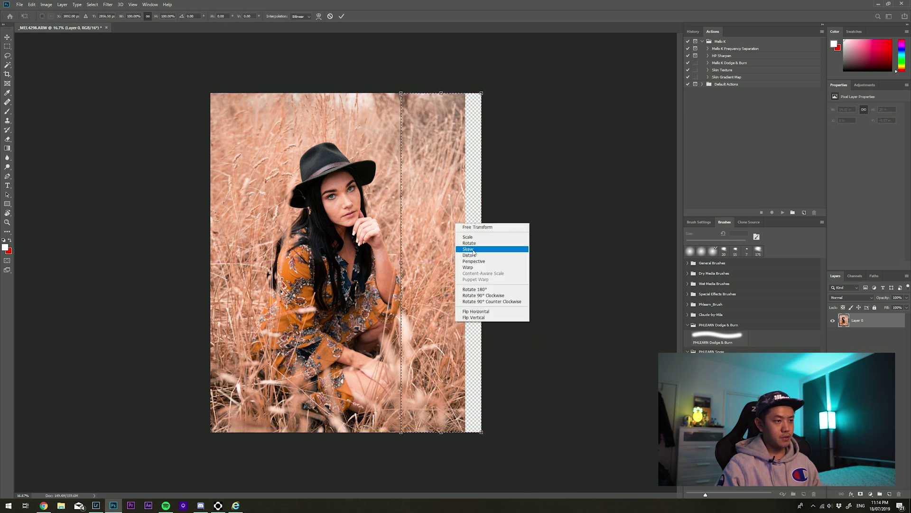
click(473, 251)
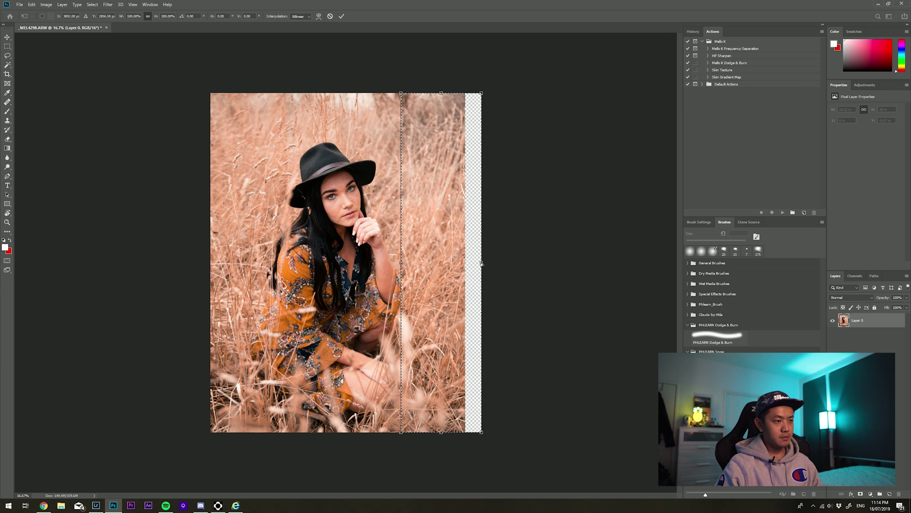
drag(482, 263, 501, 264)
key(Return)
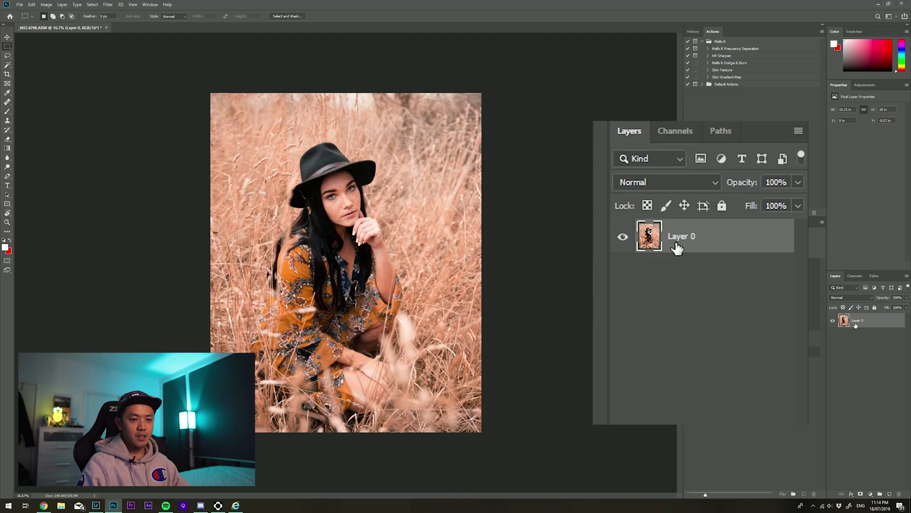
- Rename Layer 0 as Background Layer
double_click(676, 243)
text(Ba)
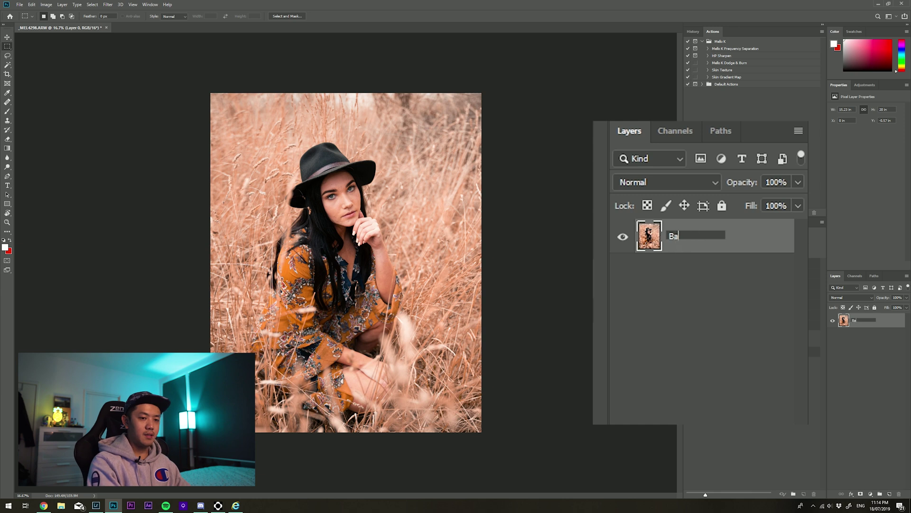
text(ckground Laye)
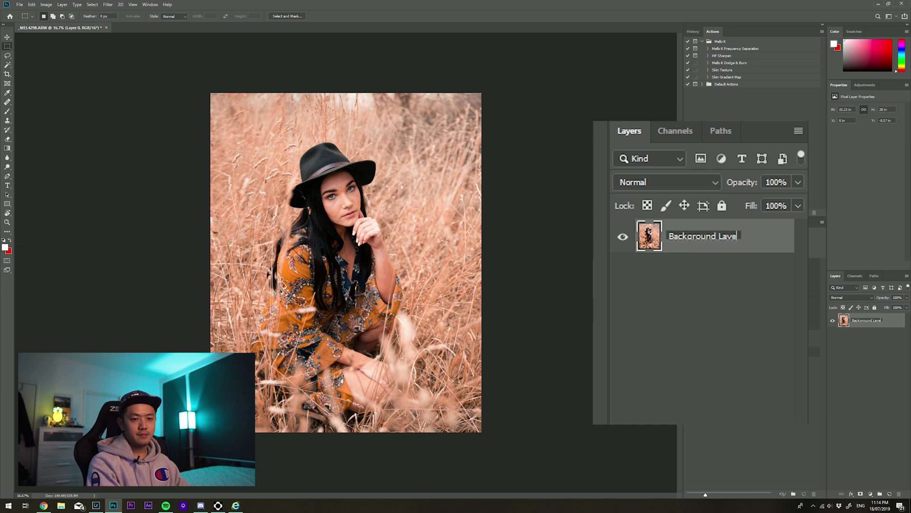
text(r)
key(Return)
- Duplicate the Background Layer and name the copy Low Frequency
key(ctrl+j)
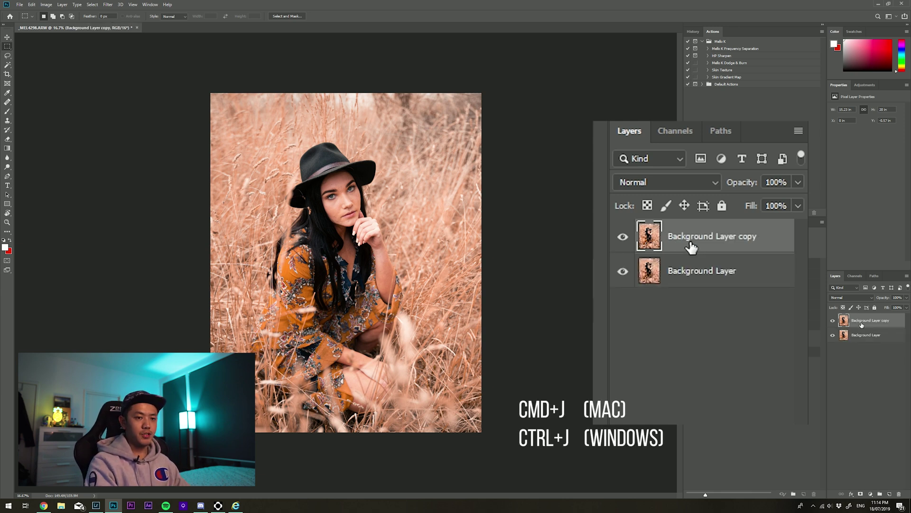
double_click(691, 237)
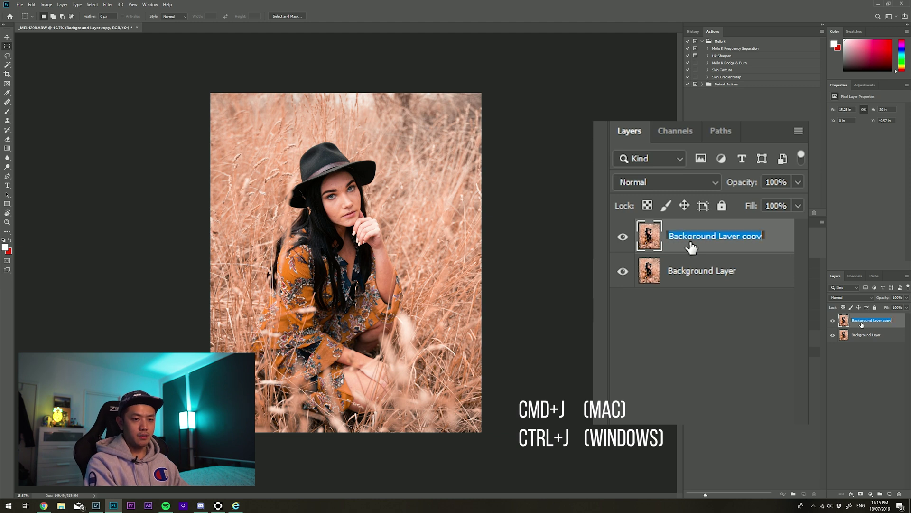
text(Low Frequency)
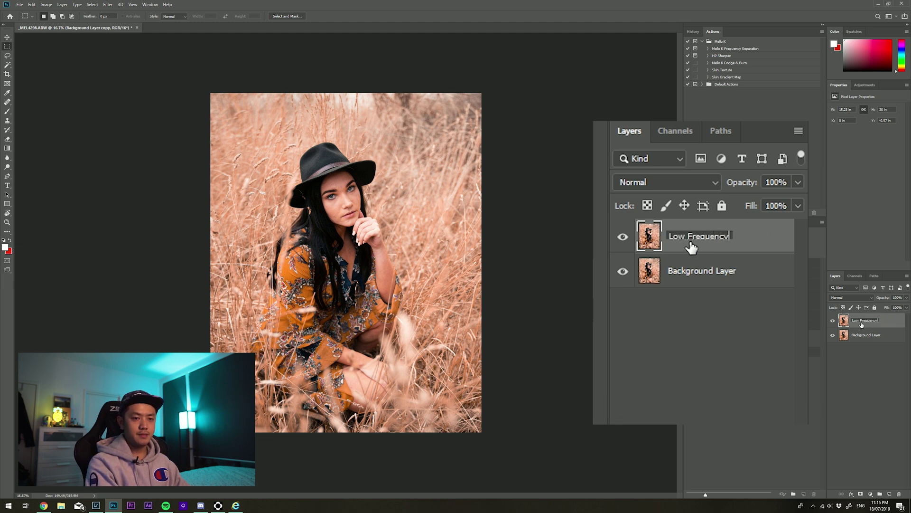
key(Return)
- Duplicate the Low Frequency layer and name the copy High Frequency
key(ctrl+j)
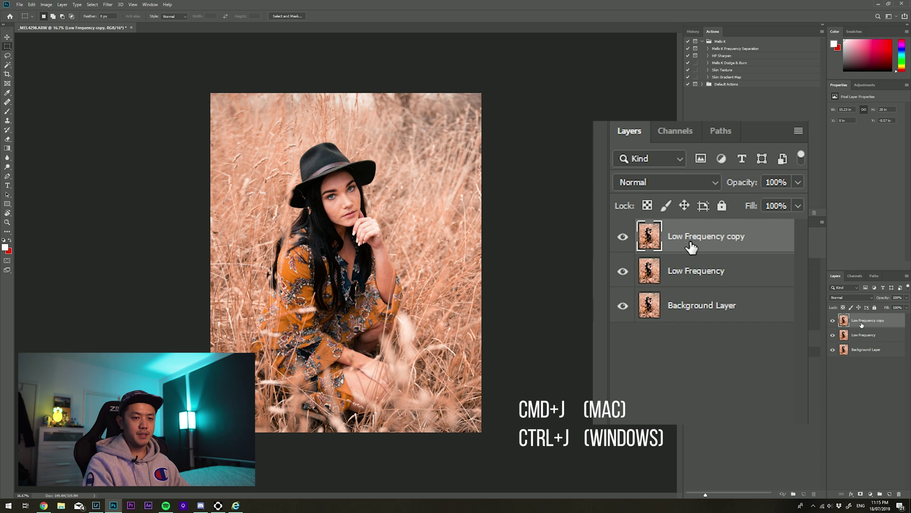
double_click(691, 236)
text(High Freque)
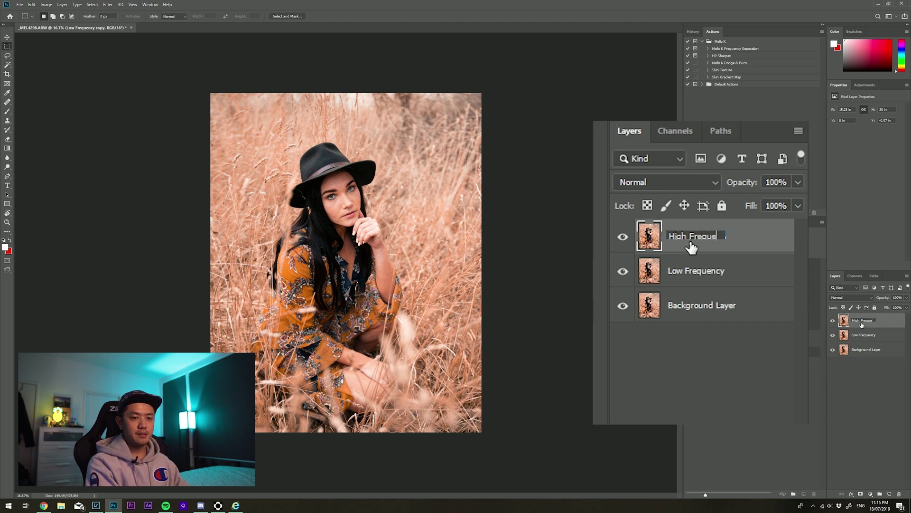
text(ncy)
key(Return)
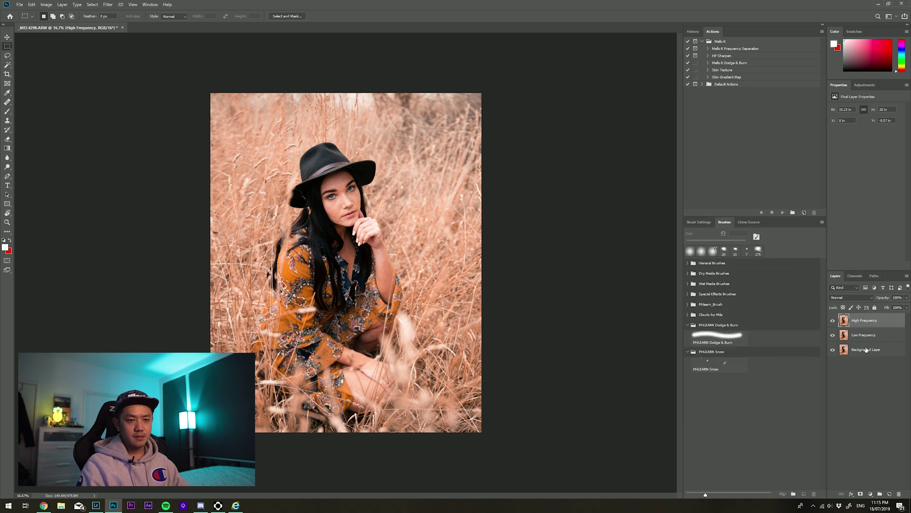
- Lock the Background Layer, hide the High Frequency layer and make Low Frequency the active layer
click(865, 350)
scroll(333, 160, up, 5)
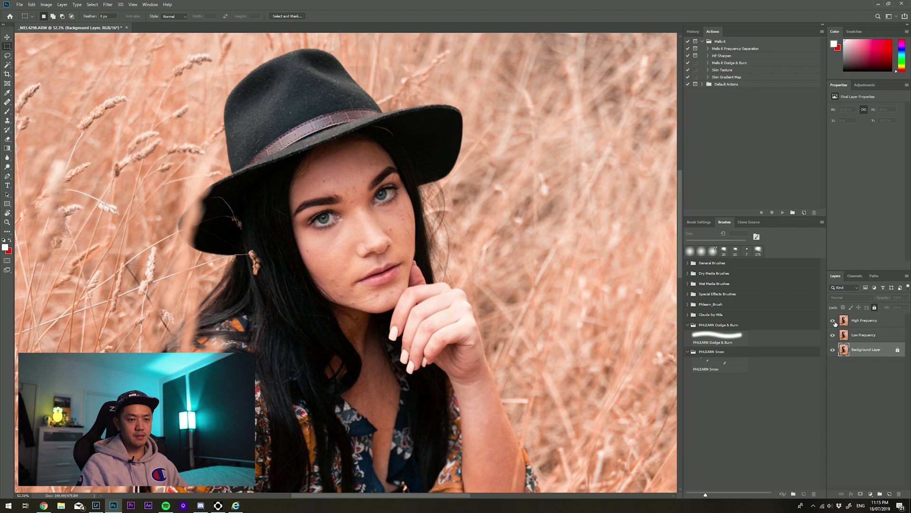
click(874, 336)
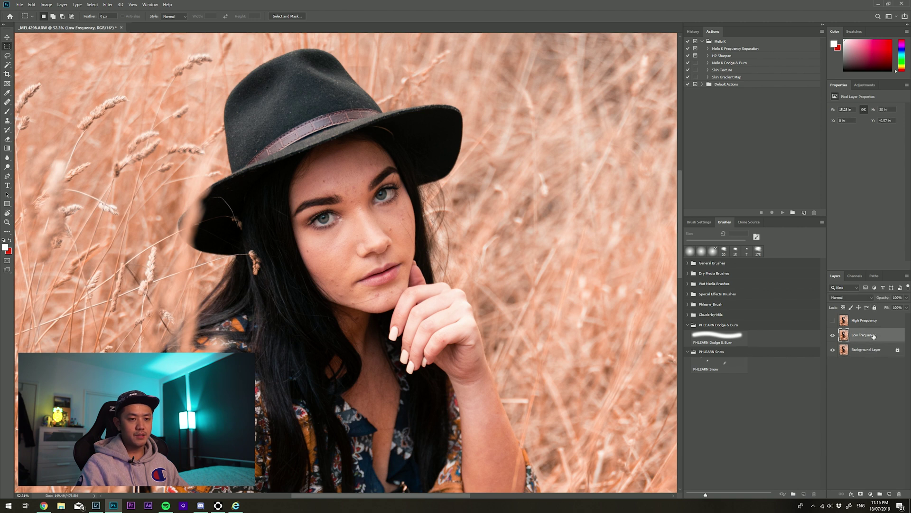
- Try a Gaussian Blur with a raised radius on the Low Frequency layer
click(109, 4)
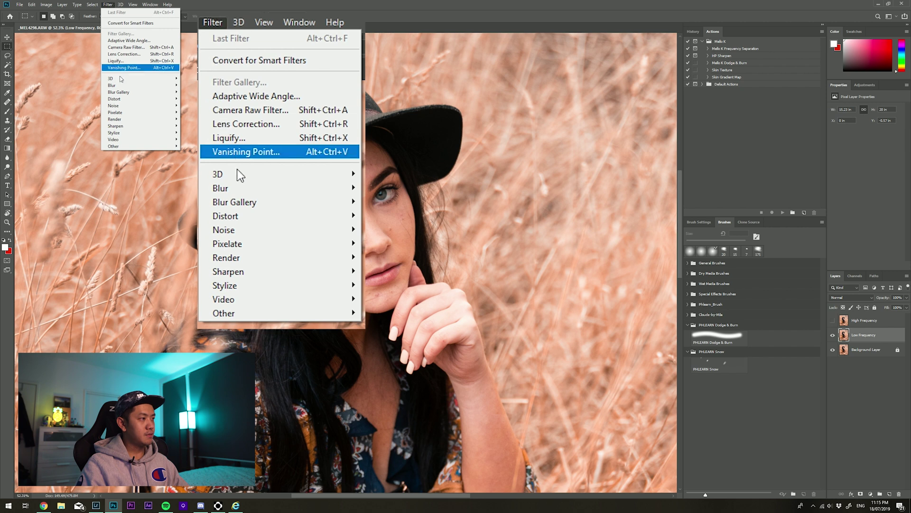
mouse_move(143, 85)
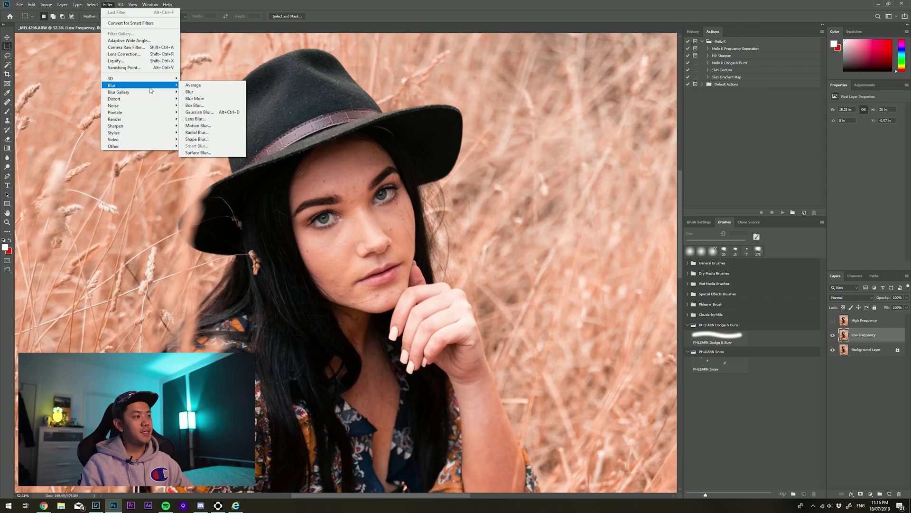
click(199, 112)
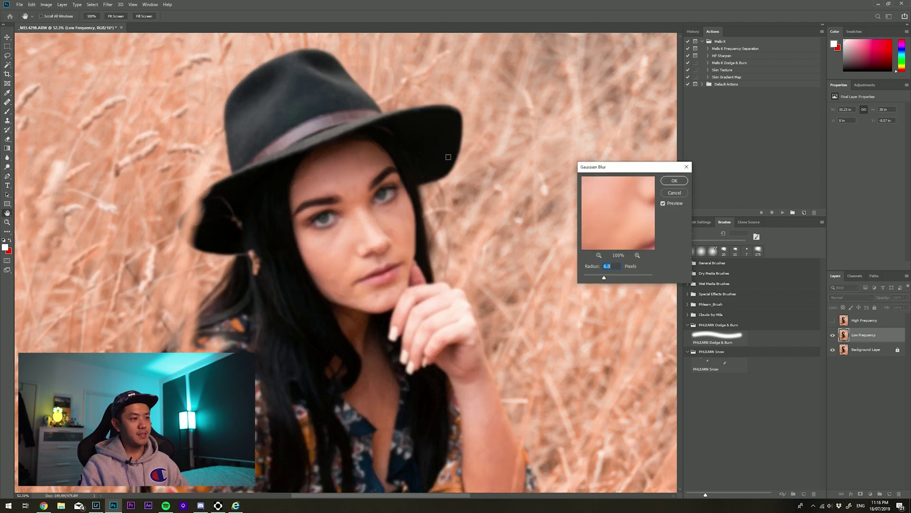
key(Up)
key(Up)
key(Up)
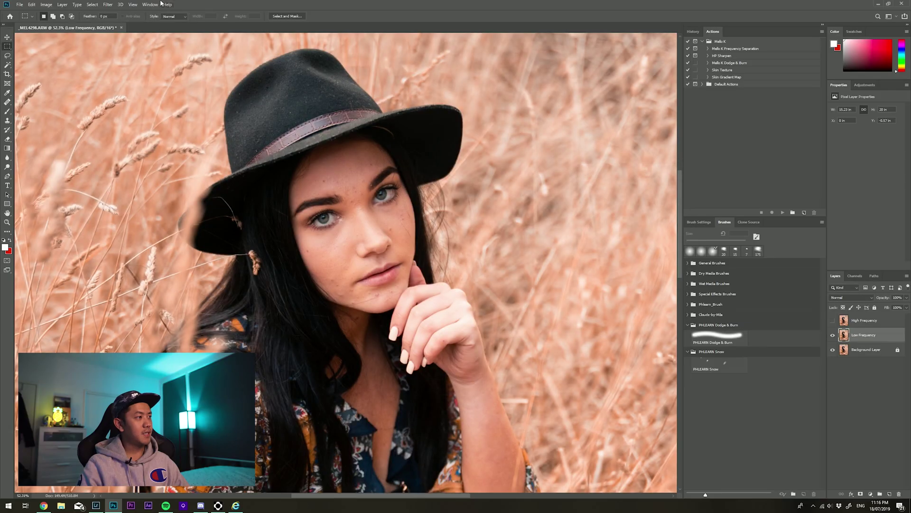
- Apply the Median noise filter to the Low Frequency layer, comparing smaller radii and settling on 10 pixels
click(106, 4)
mouse_move(152, 106)
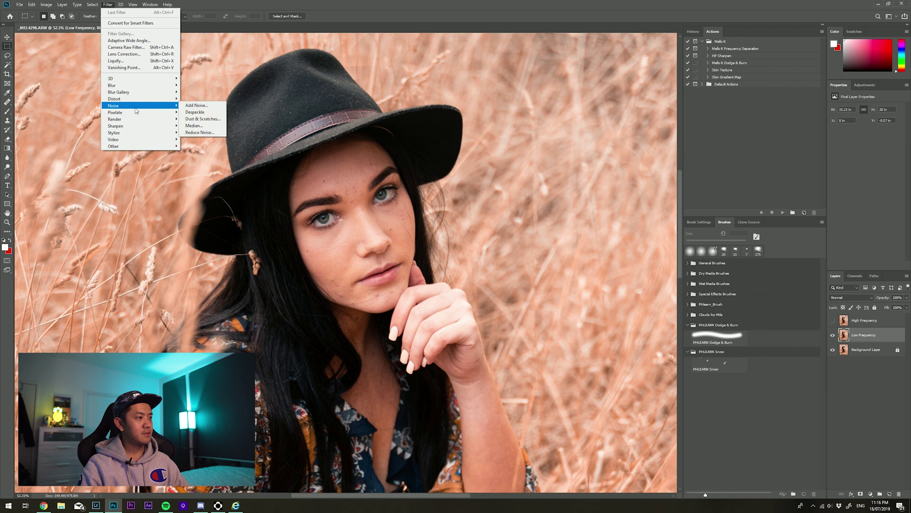
click(194, 125)
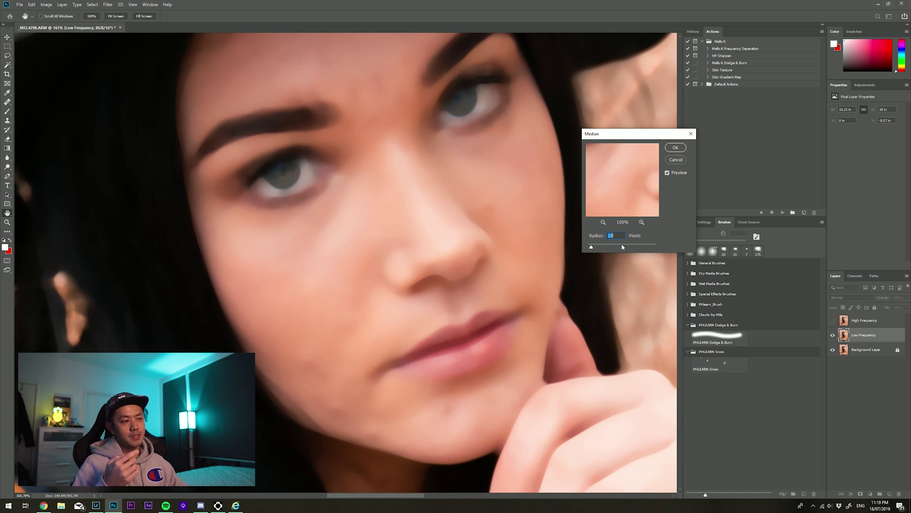
drag(591, 247, 589, 247)
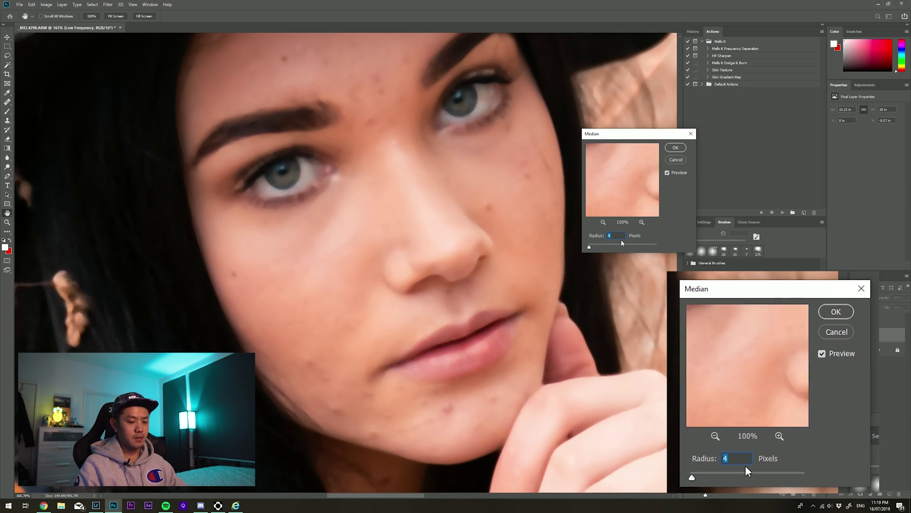
text(6)
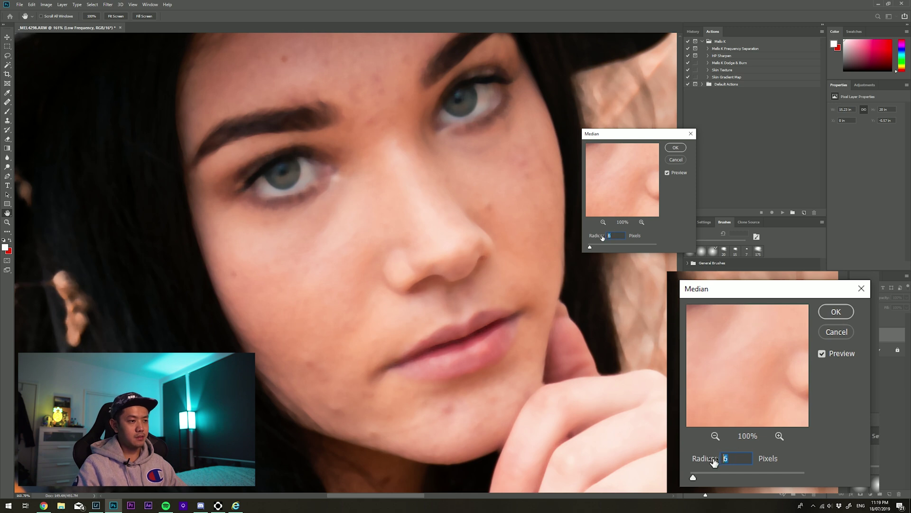
text(10)
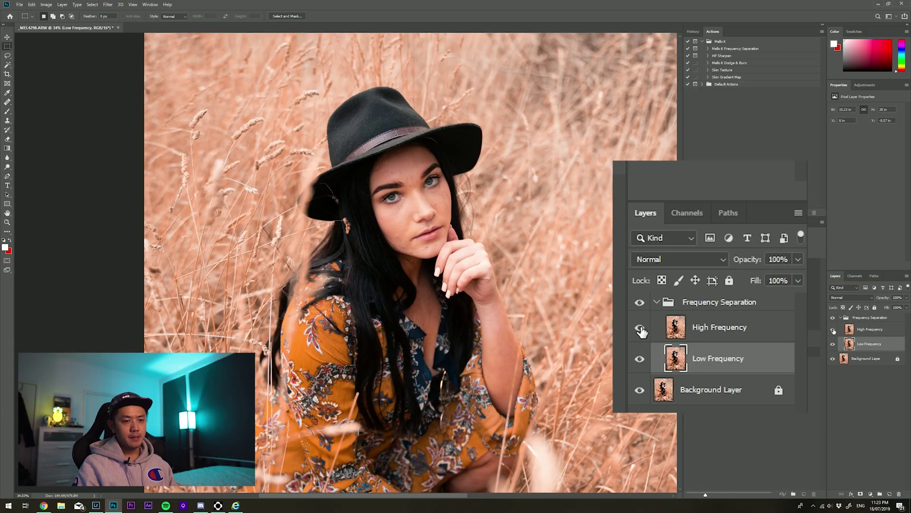
- Apply the inverted Low Frequency image to the High Frequency layer with Add, scale 2, offset 0, and set that layer's blend mode to Linear Light
click(719, 332)
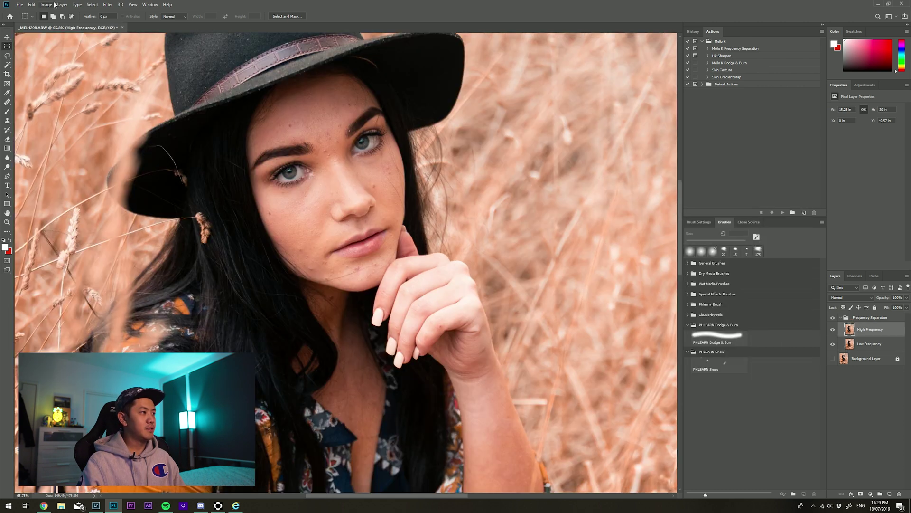
click(54, 5)
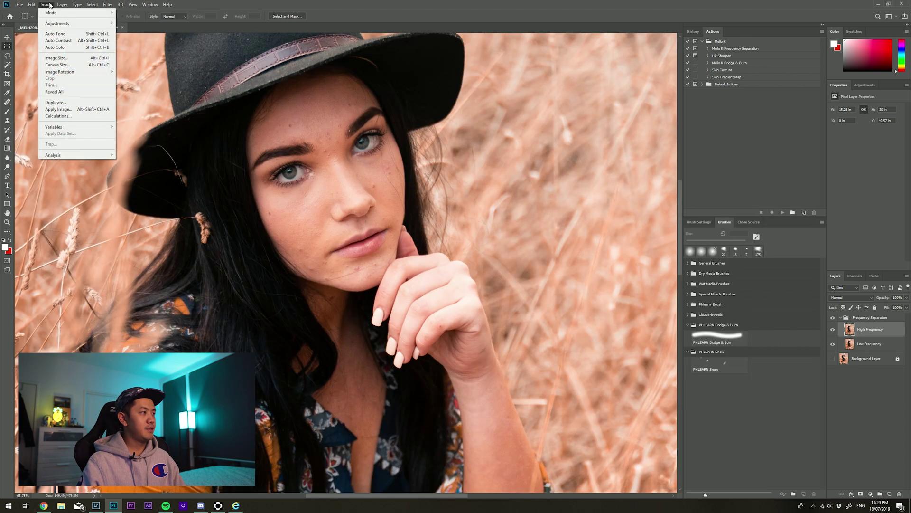
click(74, 112)
click(327, 204)
click(326, 204)
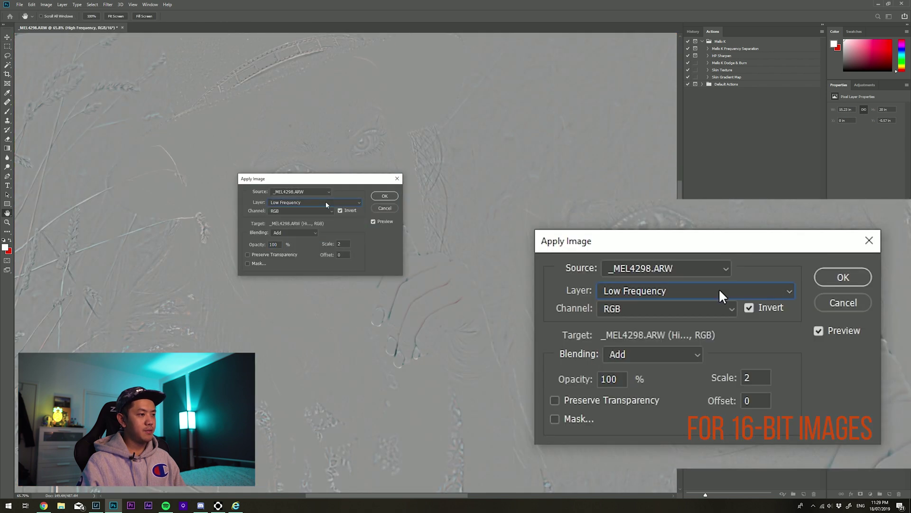
click(281, 233)
click(274, 243)
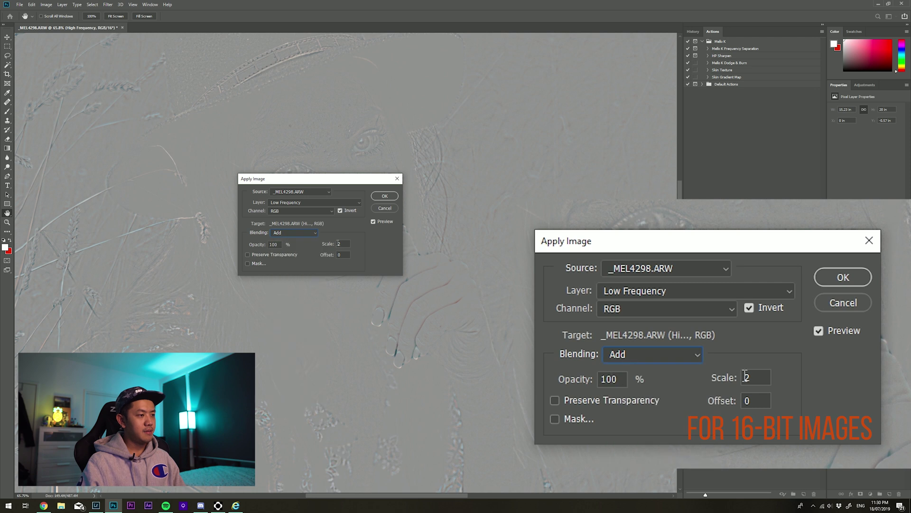
click(378, 195)
click(849, 298)
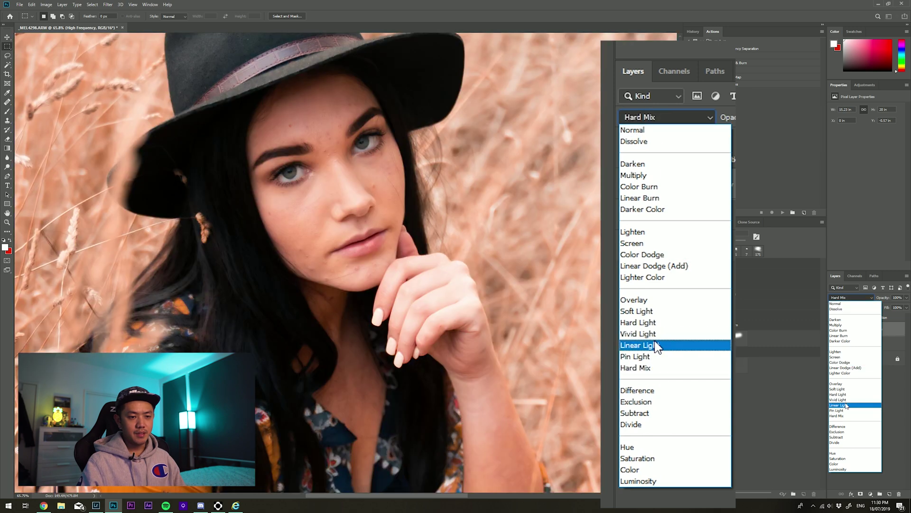
click(655, 345)
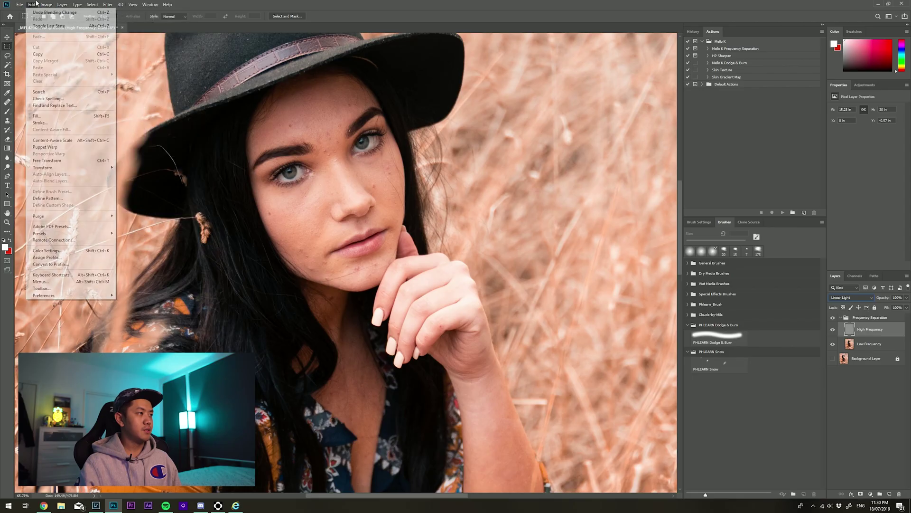
- Try the 8-bit Apply Image settings on the High Frequency layer, with Low Frequency as source, Invert off and Subtract blending
mouse_move(47, 7)
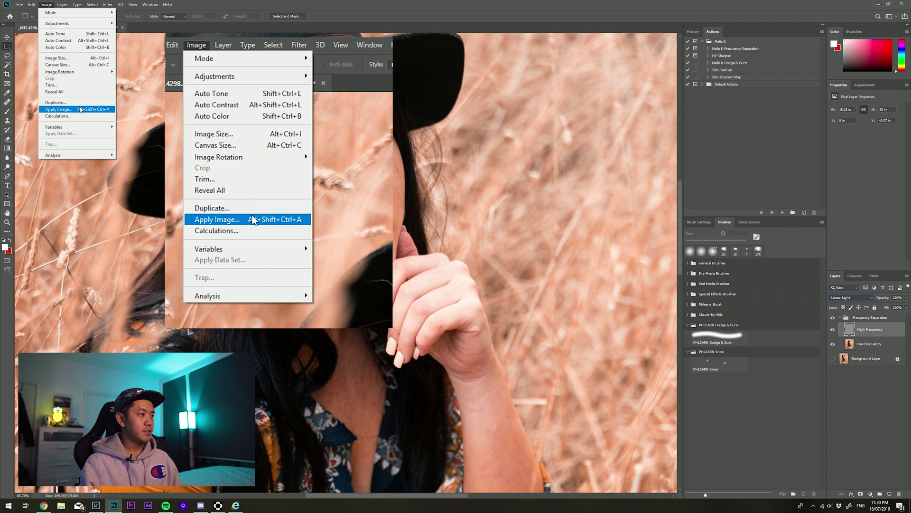
click(58, 109)
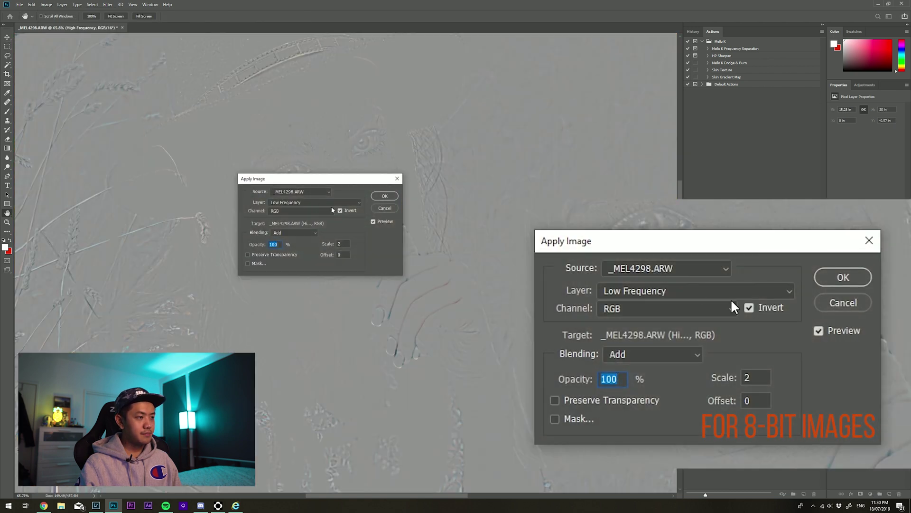
click(341, 211)
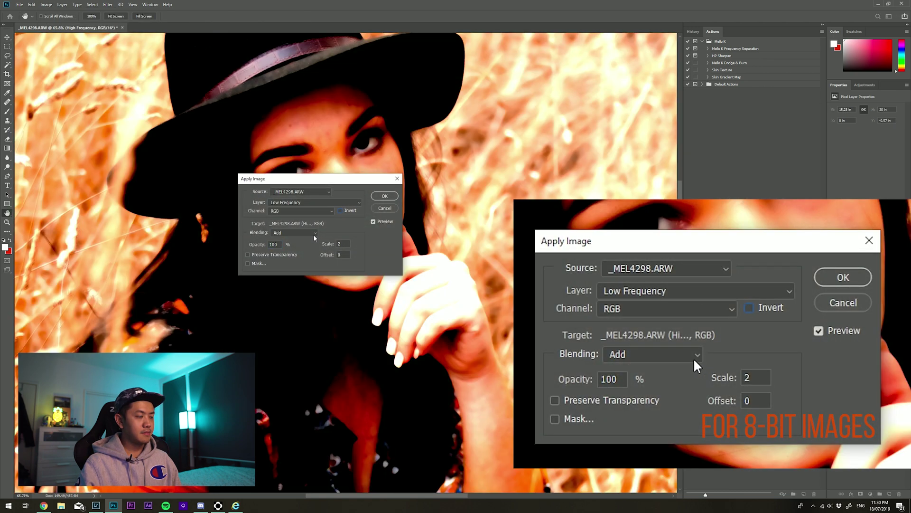
click(314, 234)
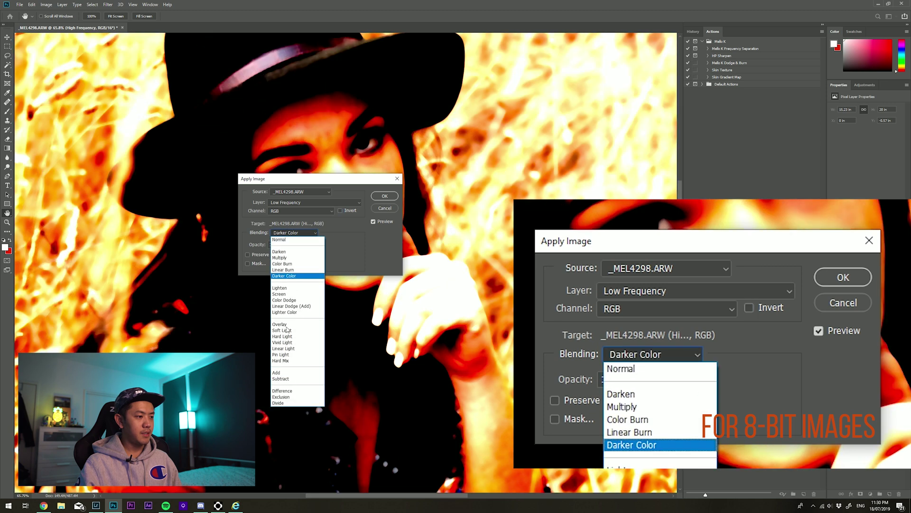
click(285, 379)
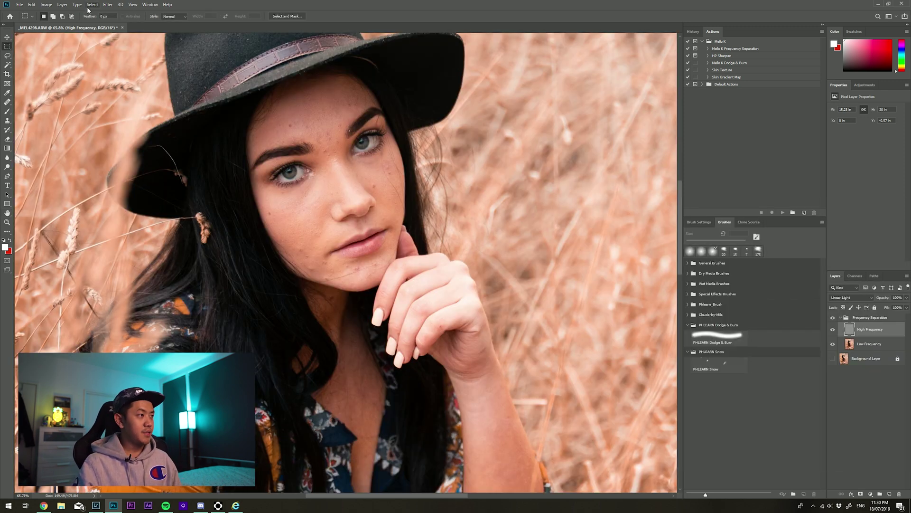
click(46, 4)
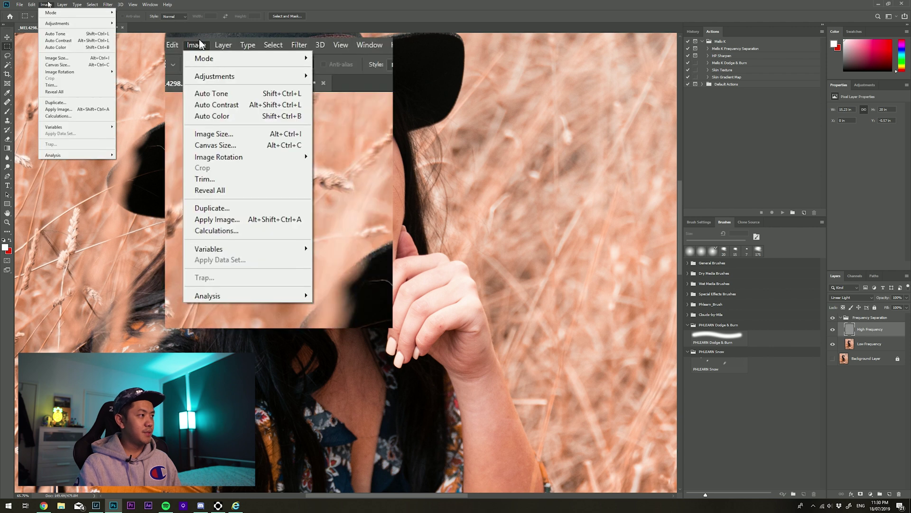
mouse_move(51, 12)
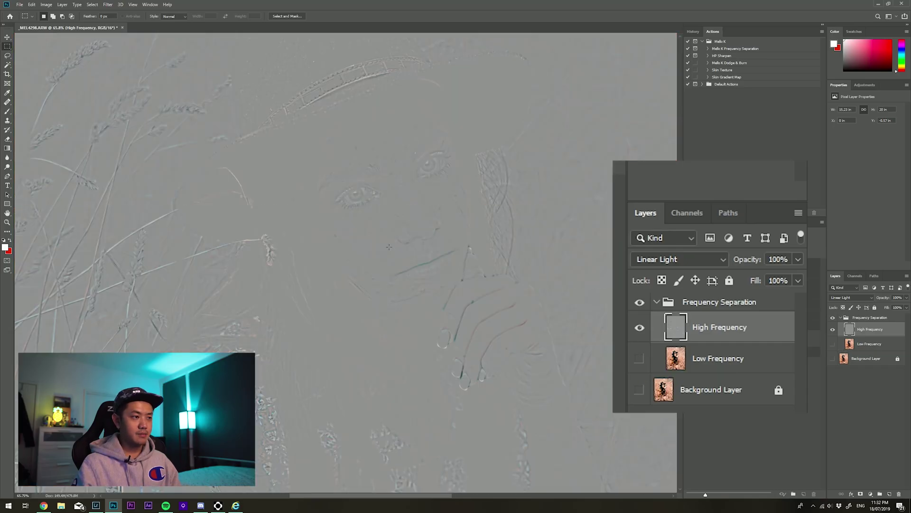
- Compare the High Frequency texture and the Low Frequency colour on the face by showing each layer alone and both together
scroll(379, 232, up, 6)
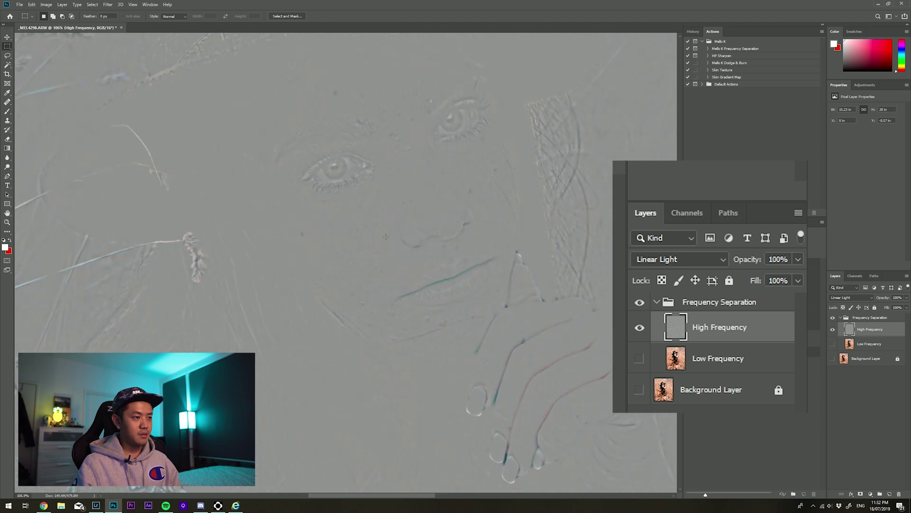
click(640, 328)
click(639, 359)
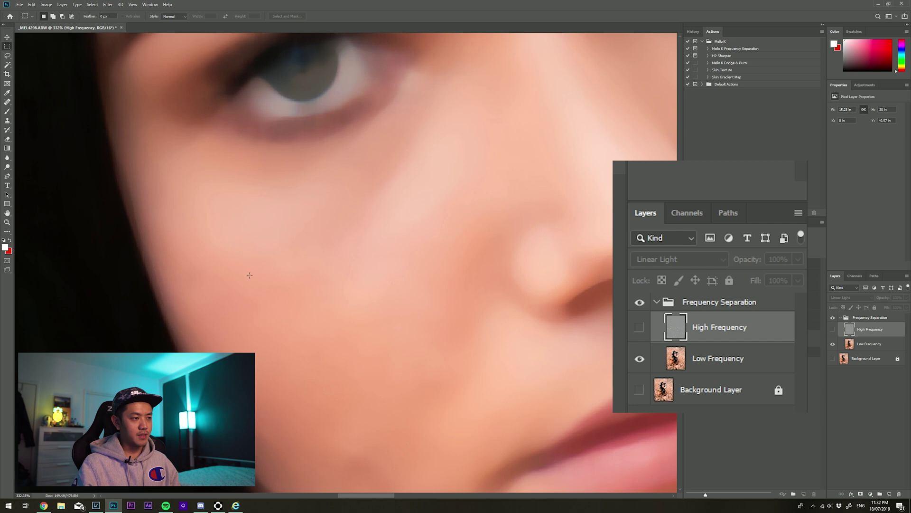
click(640, 327)
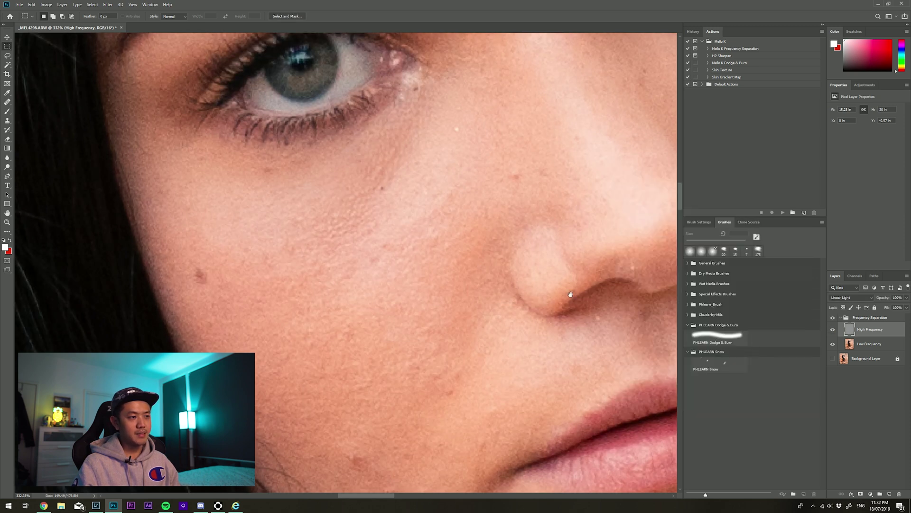
scroll(571, 294, down, 8)
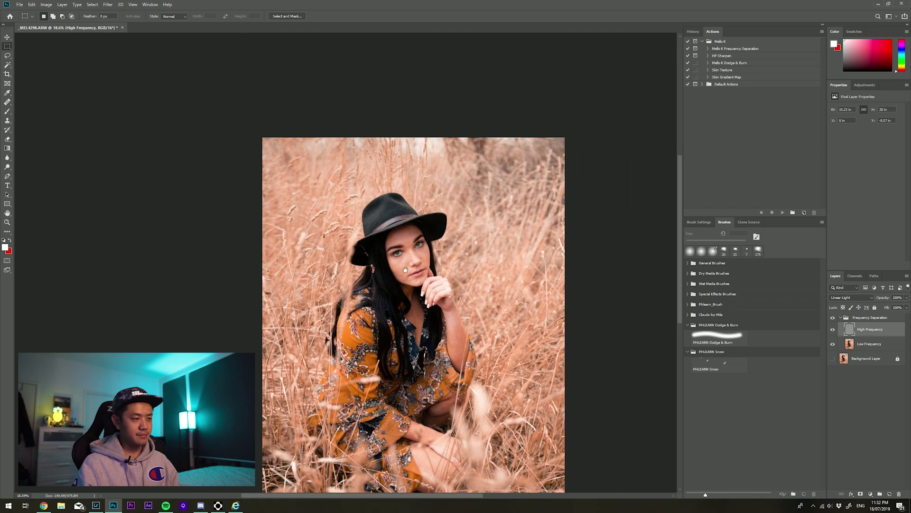
- Clone out the stray hairs across the forehead and hairline on the High Frequency layer, using an enlarged Clone Stamp brush and clean forehead skin as source
scroll(405, 269, up, 5)
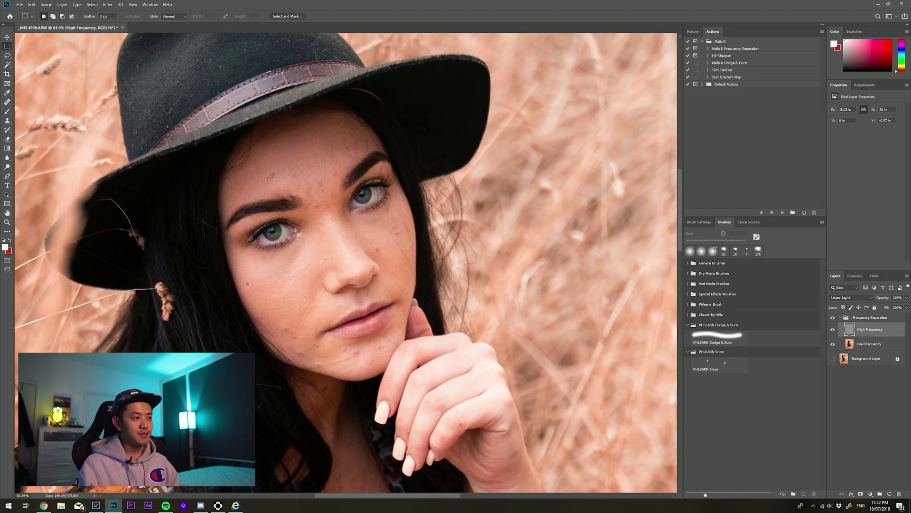
scroll(266, 169, up, 6)
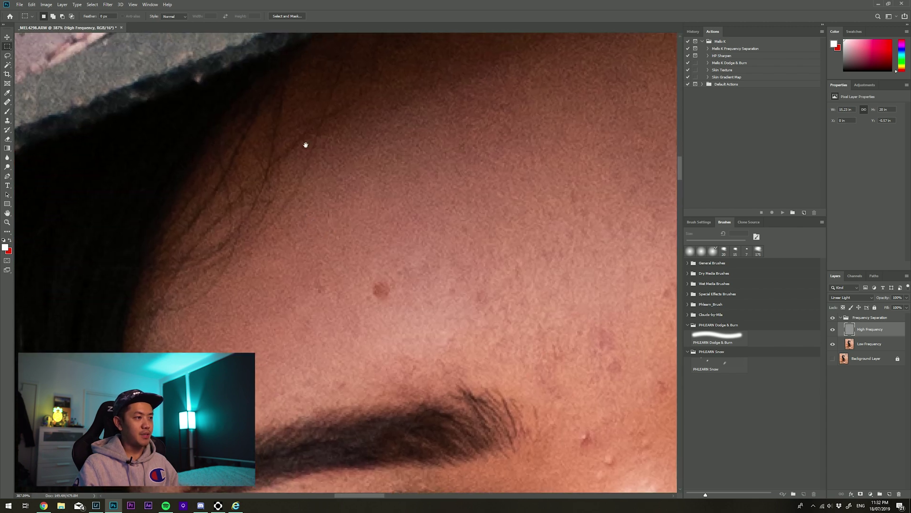
click(10, 121)
key(bracketright)
key(bracketright)
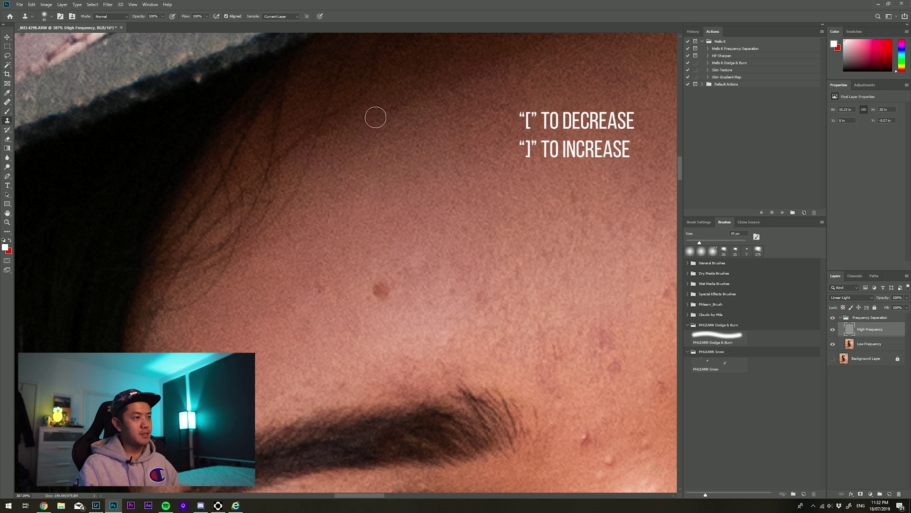
key(alt)
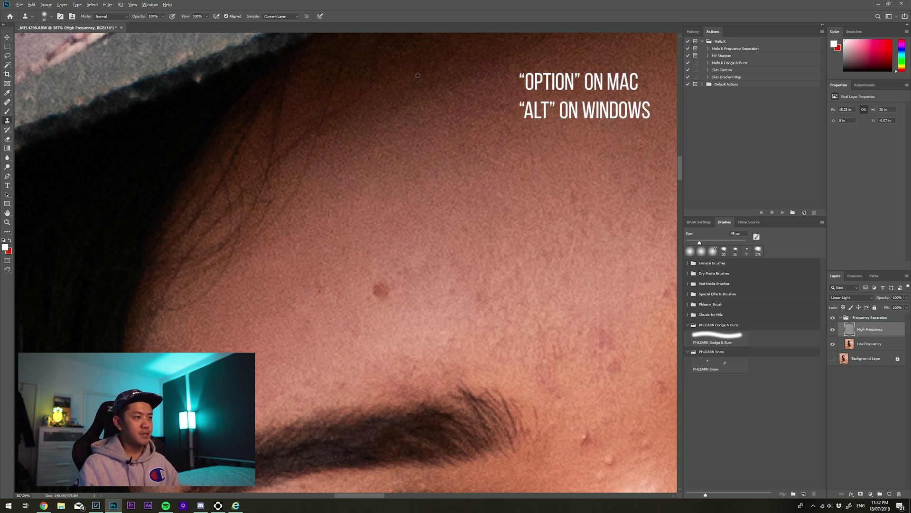
alt+click(384, 55)
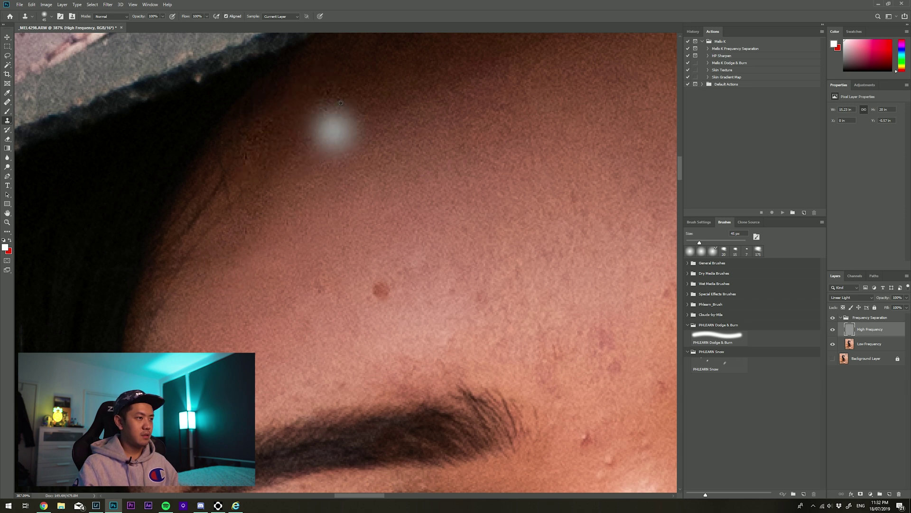
drag(319, 123, 464, 239)
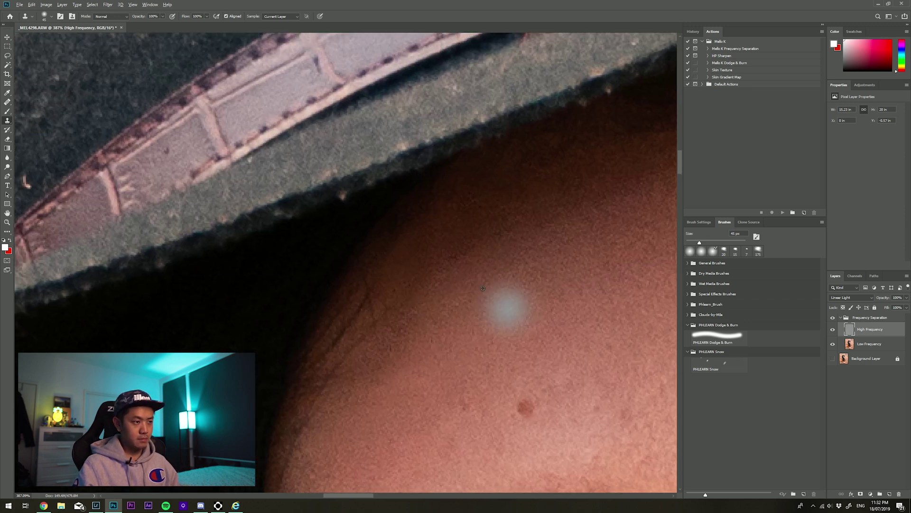
drag(330, 361, 381, 207)
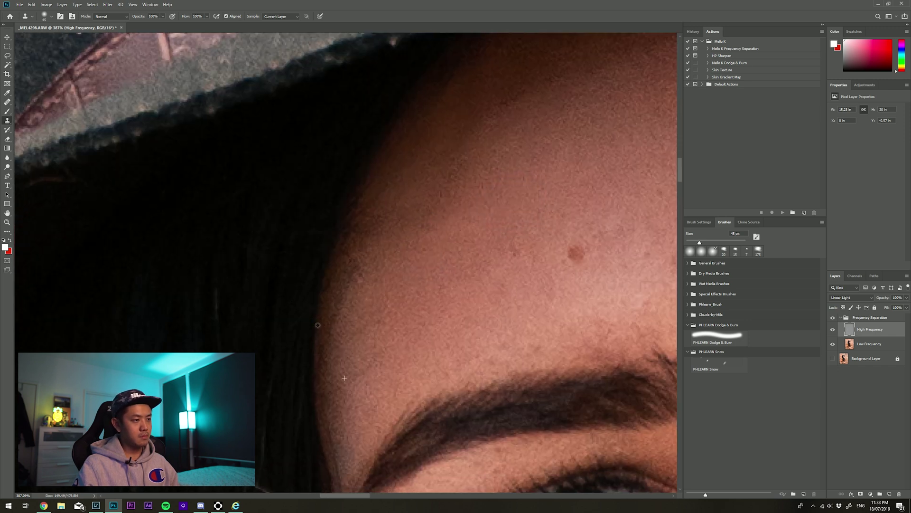
drag(345, 377, 522, 238)
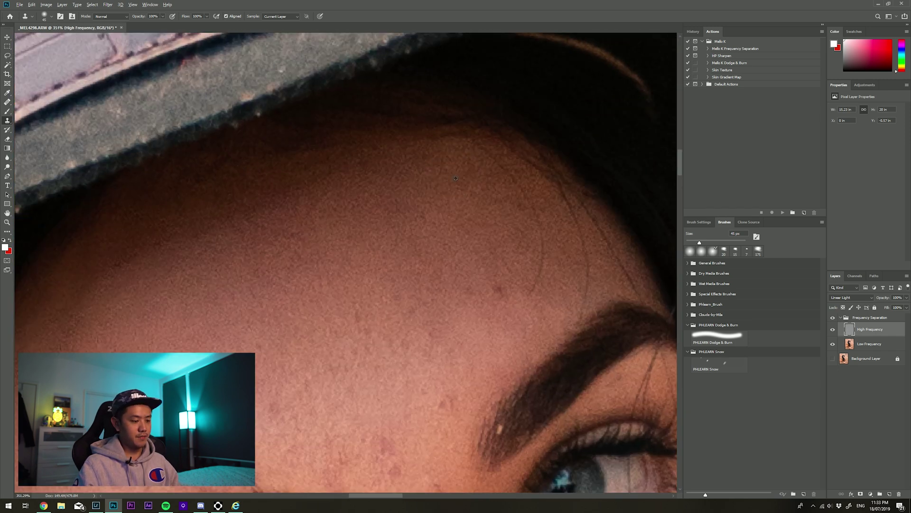
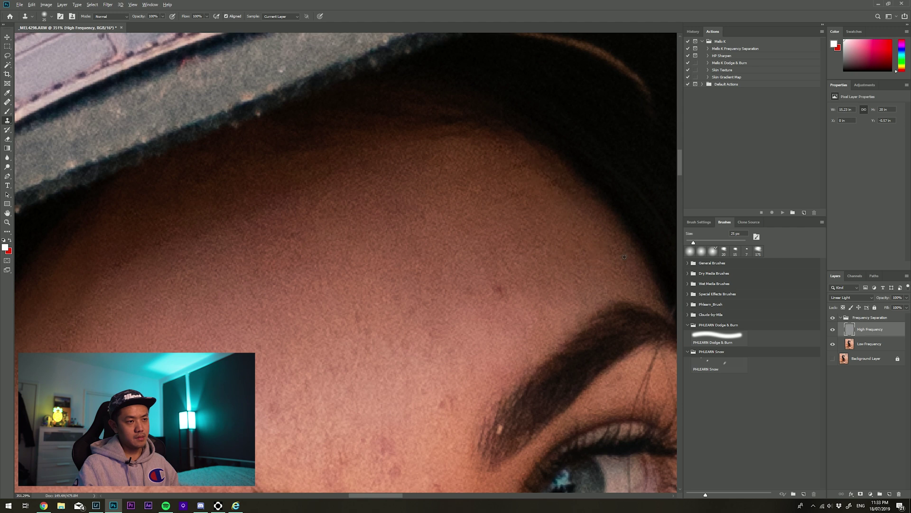
- Clone out the stray hairs and textured blemishes on the cheek, jaw and chin with a small Clone Stamp brush
key(ctrl+0)
scroll(427, 379, up, 10)
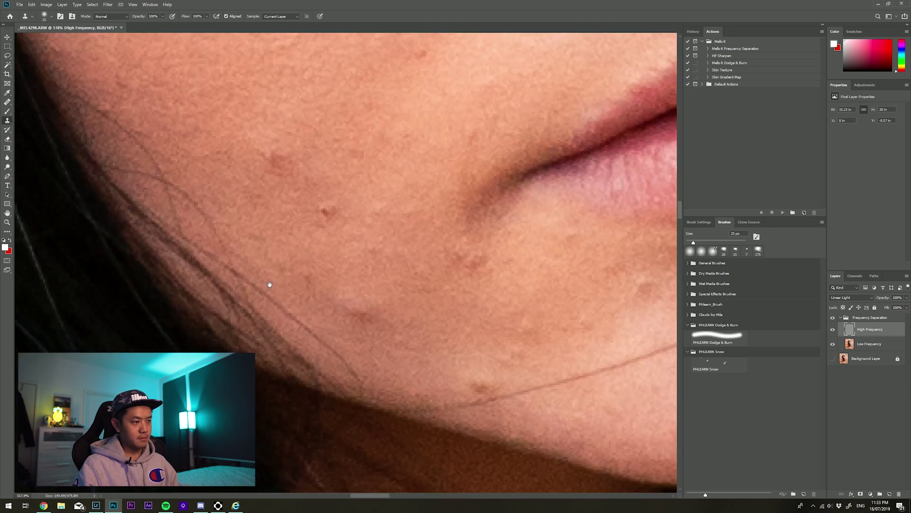
scroll(366, 121, down, 2)
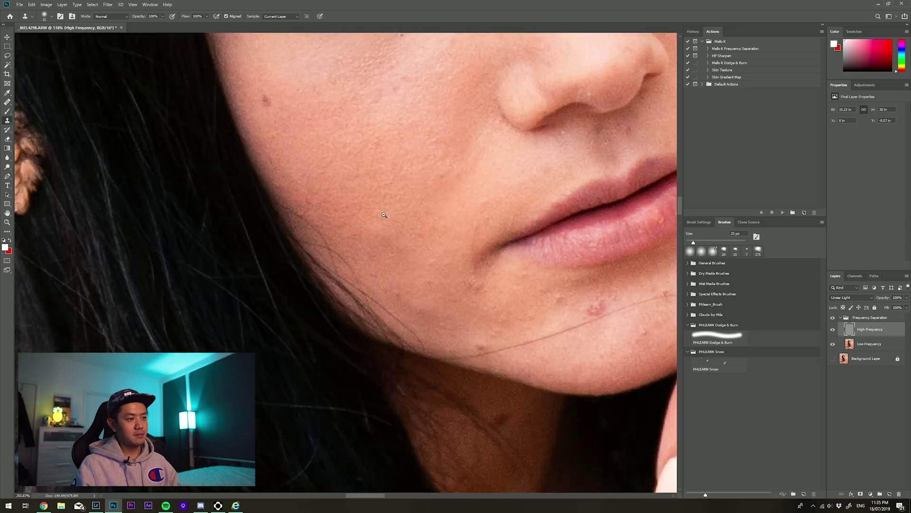
mouse_move(498, 118)
mouse_down()
mouse_move(498, 380)
mouse_move(437, 278)
mouse_move(499, 304)
mouse_move(366, 199)
mouse_up()
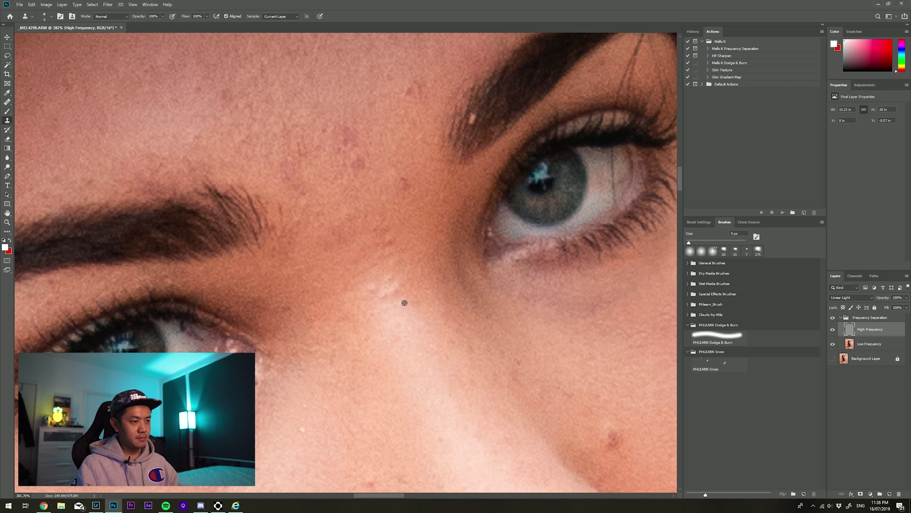
scroll(450, 283, down, 10)
key(bracketright)
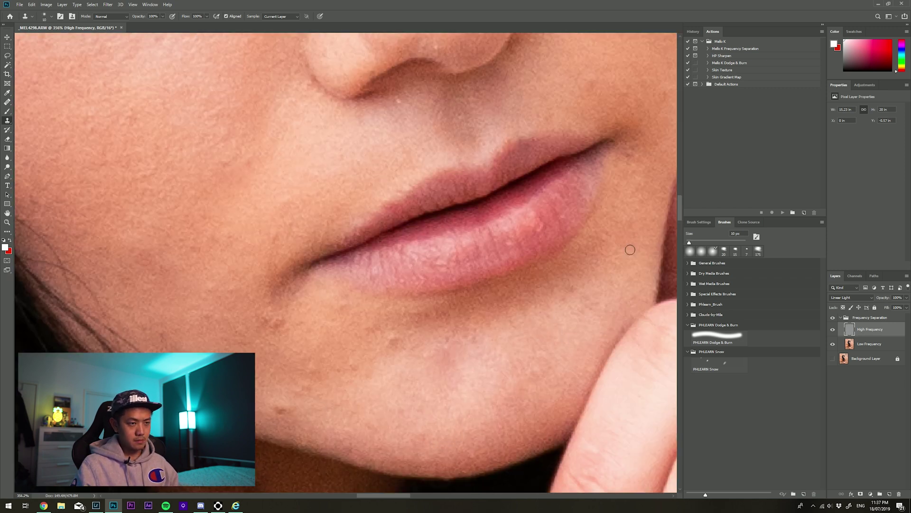
- Clone out the blemish texture on the forehead between the eyebrows with a 10 px brush
scroll(273, 328, up, 12)
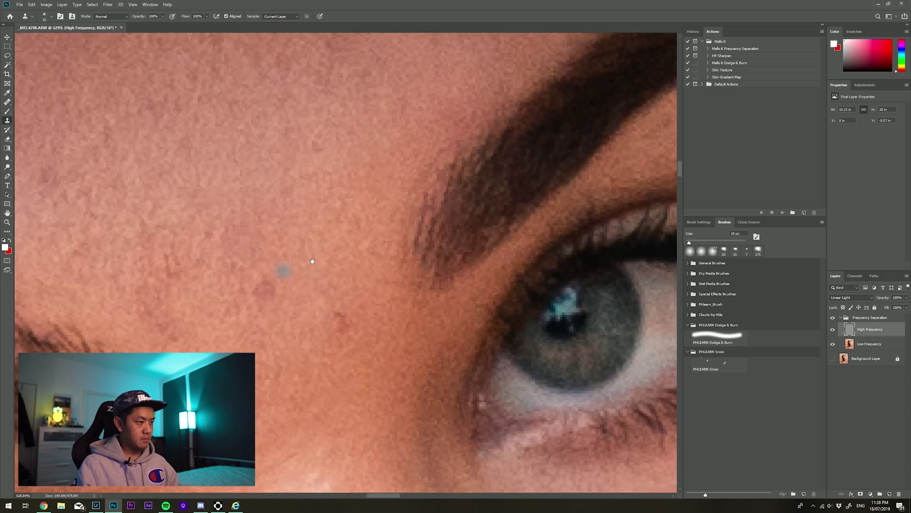
scroll(296, 260, down, 3)
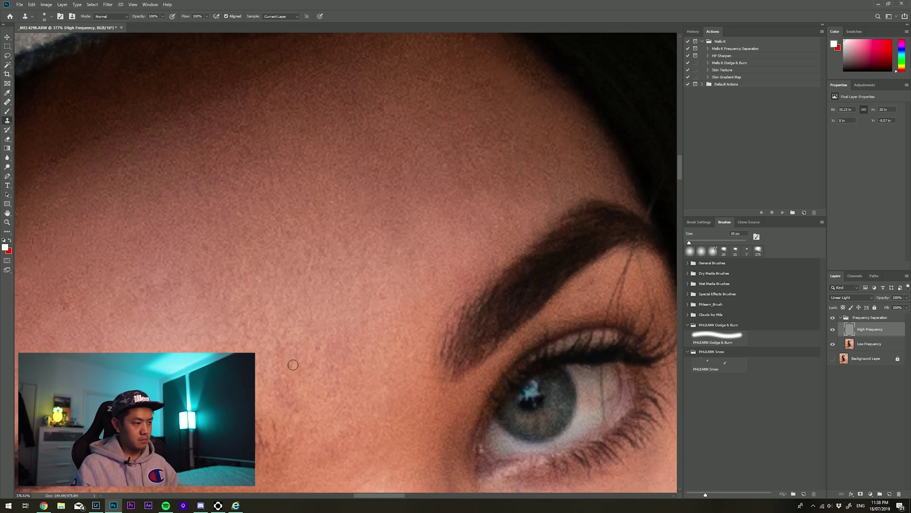
scroll(293, 365, down, 15)
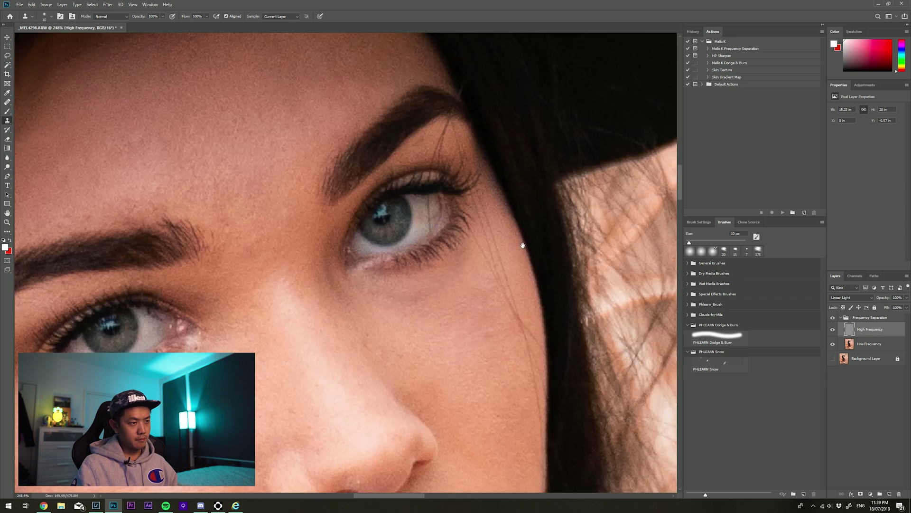
drag(523, 245, 409, 245)
scroll(386, 240, up, 10)
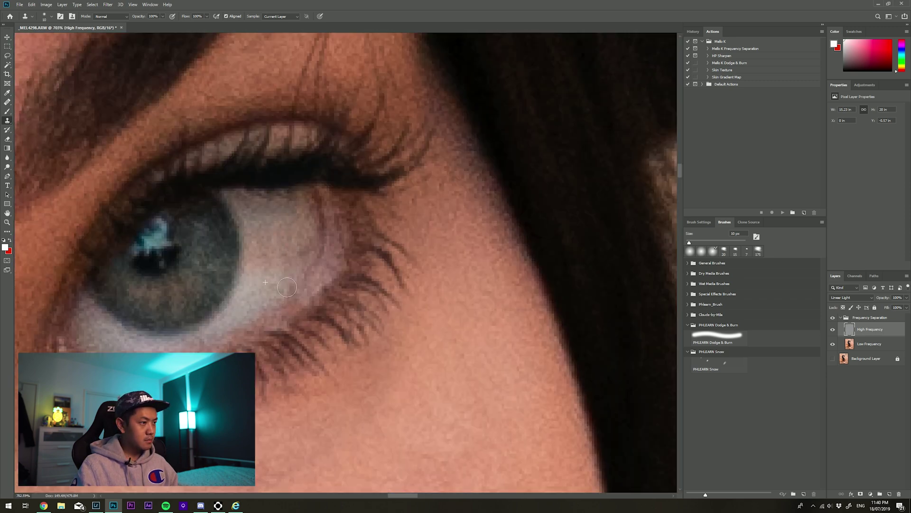
scroll(408, 263, down, 5)
scroll(228, 232, up, 4)
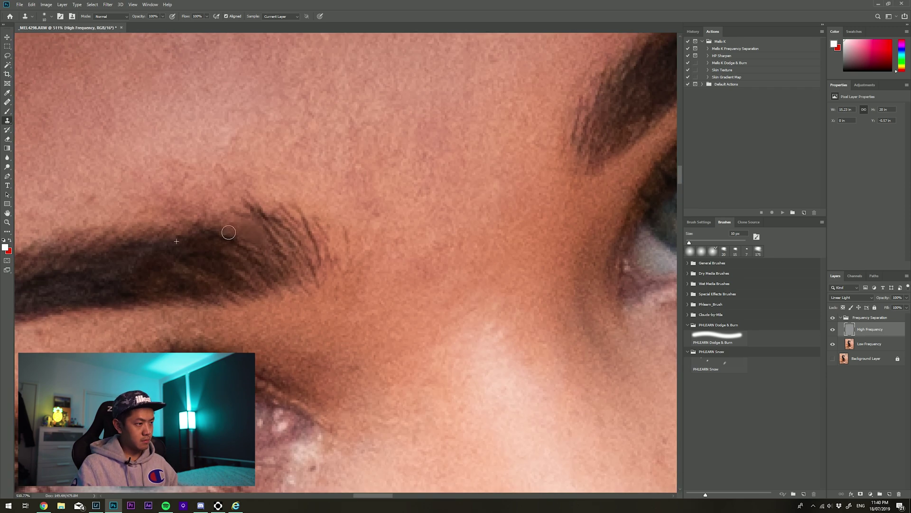
scroll(286, 242, down, 8)
scroll(392, 217, up, 7)
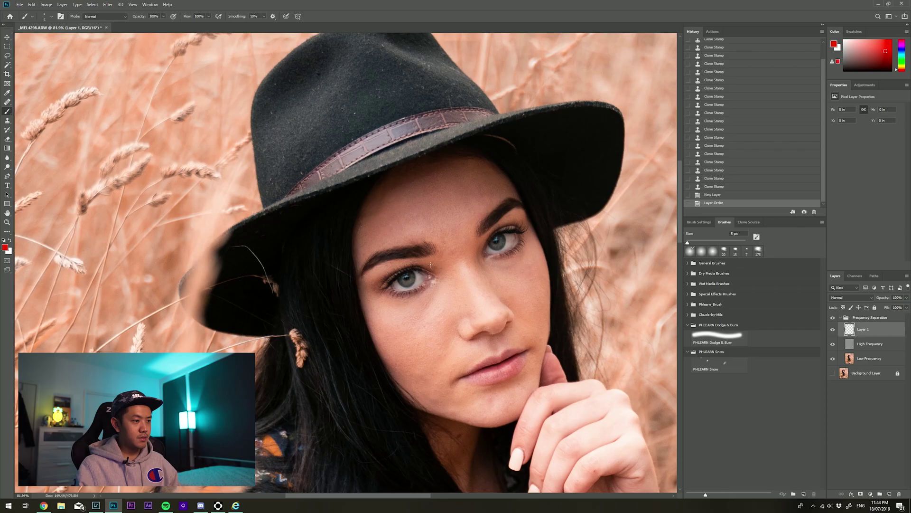
- Mark areas of the face beside the nose and around the mouth with red 5 px brush strokes on the empty layer
drag(440, 310, 441, 278)
mouse_move(440, 370)
mouse_down()
mouse_move(461, 410)
mouse_move(418, 401)
mouse_move(412, 357)
mouse_up()
drag(480, 393, 516, 383)
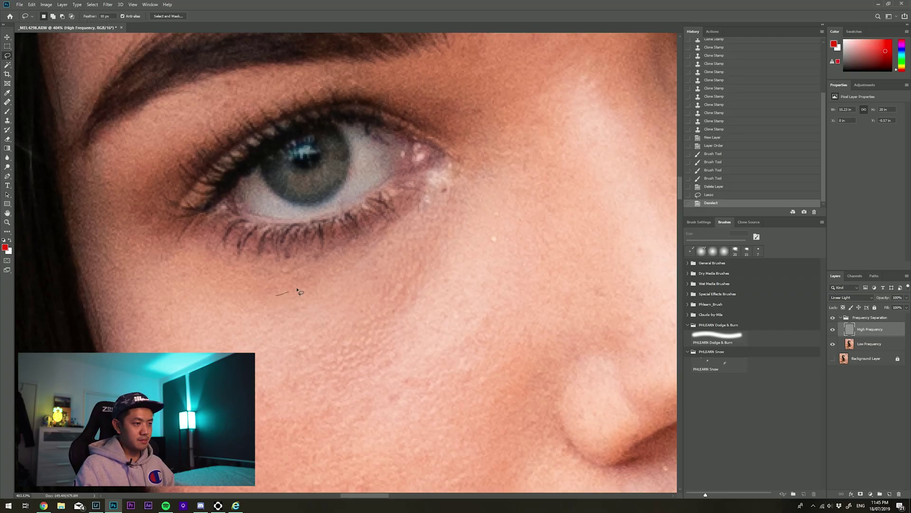
- Lasso the transition area under the eye, from its inner corner along the side of the nose and down the cheek
drag(473, 260, 398, 375)
drag(273, 301, 276, 296)
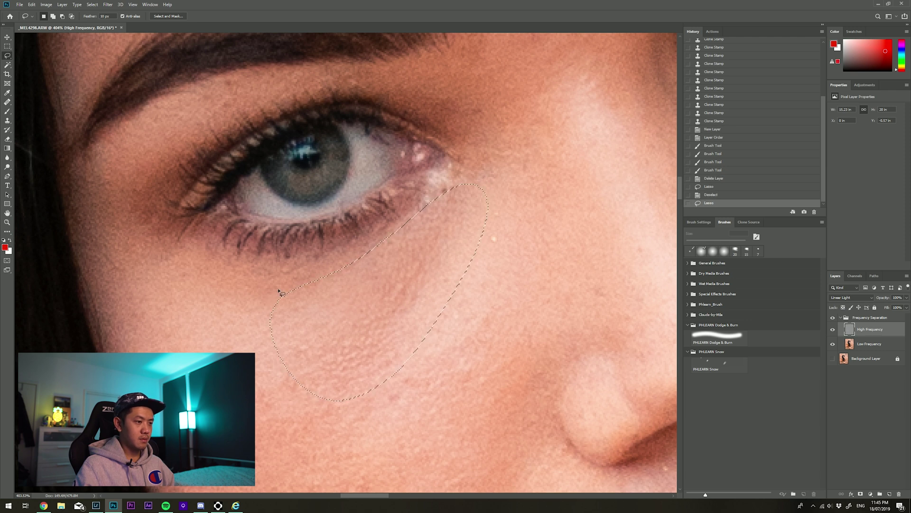
mouse_move(548, 233)
mouse_down()
mouse_move(527, 326)
mouse_move(421, 400)
mouse_up()
drag(306, 389, 297, 370)
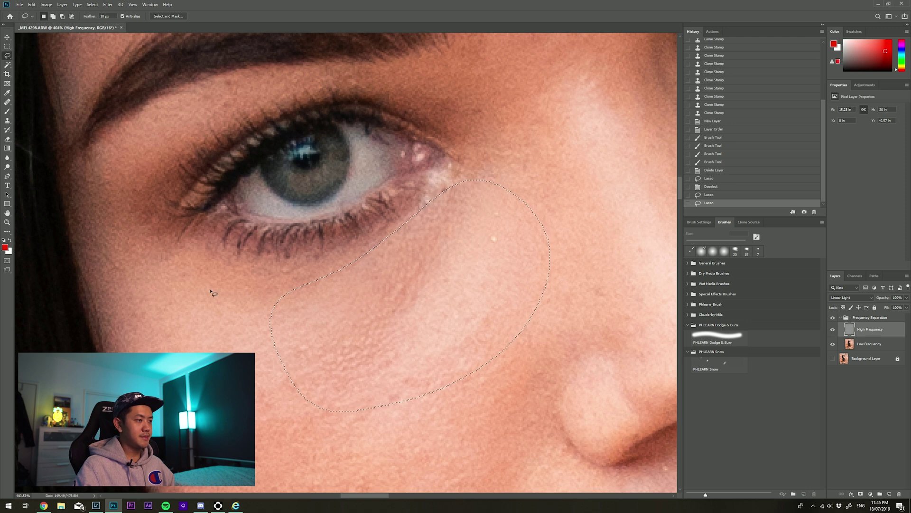
- Soften the selected under-eye area on the Low Frequency layer with a Gaussian Blur of 10 pixels and clear the selection
click(873, 344)
click(108, 5)
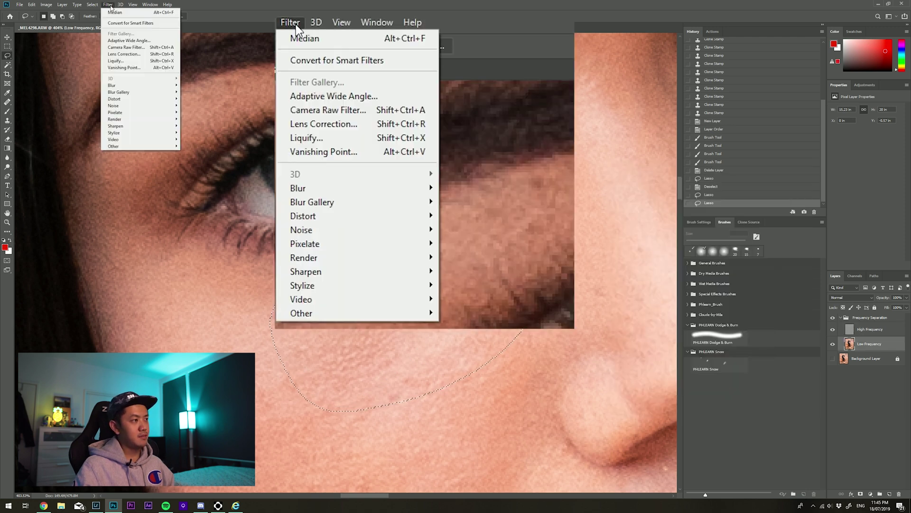
mouse_move(164, 86)
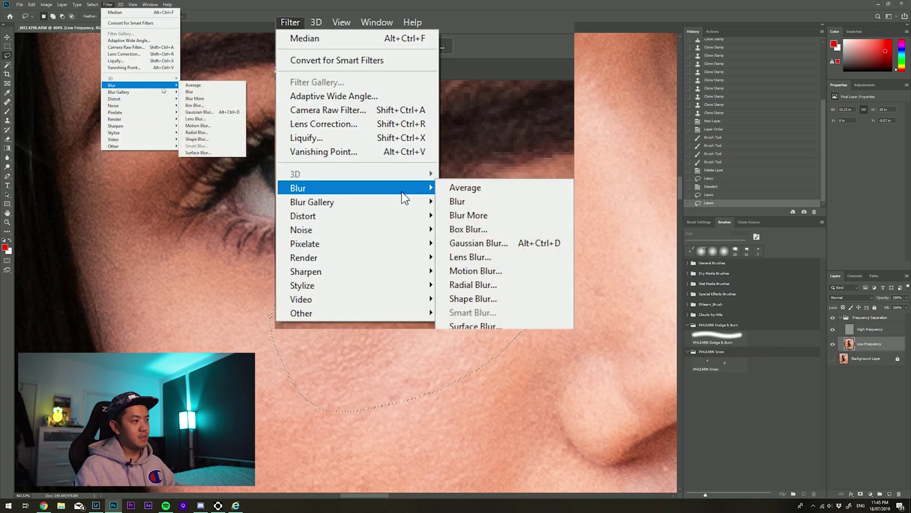
click(205, 114)
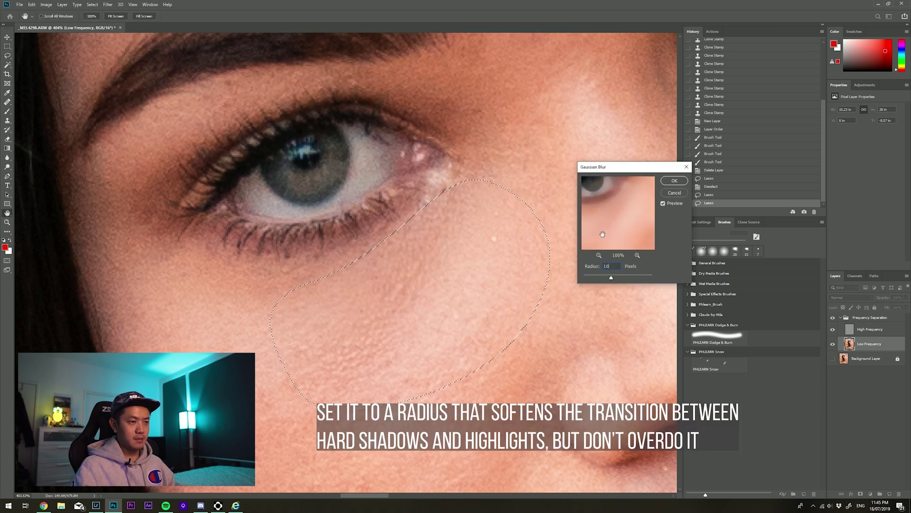
click(674, 181)
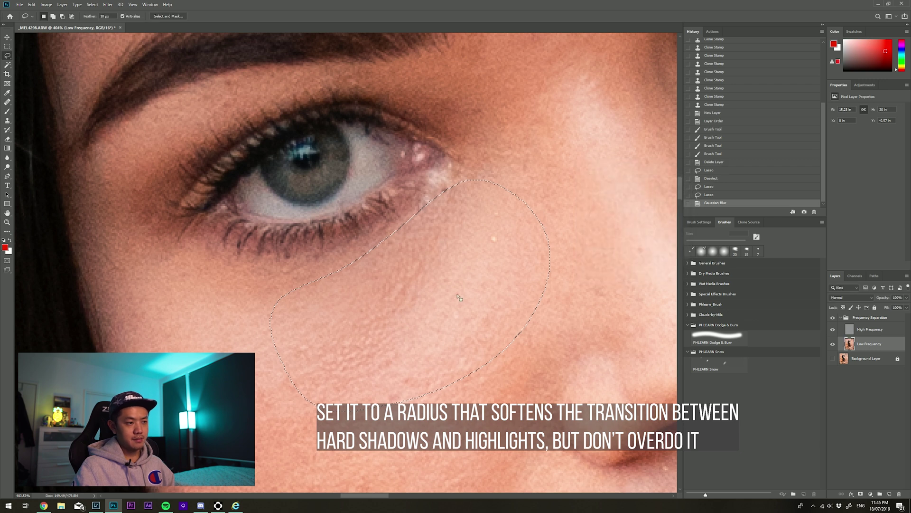
key(ctrl+d)
- Lasso the area under the other eye, soften it with a 10-pixel Gaussian Blur and deselect it
drag(460, 273, 437, 264)
drag(559, 242, 568, 242)
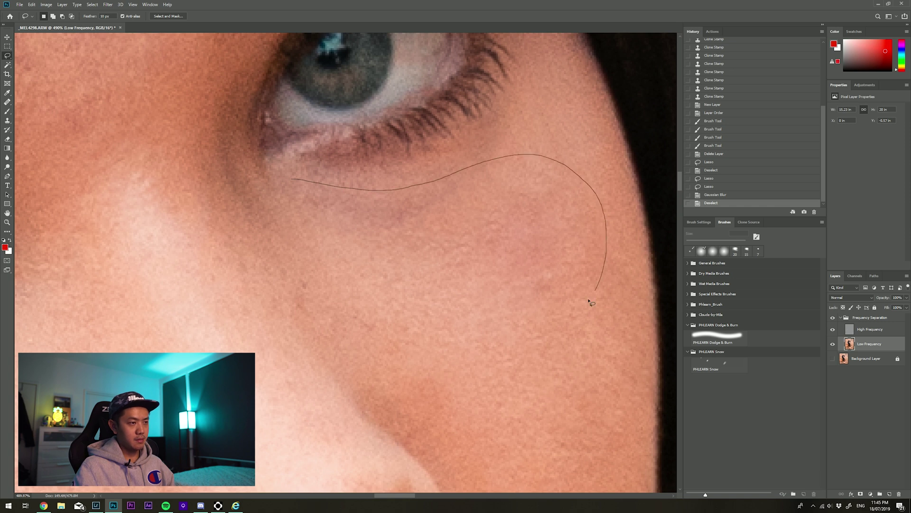
drag(306, 221, 299, 190)
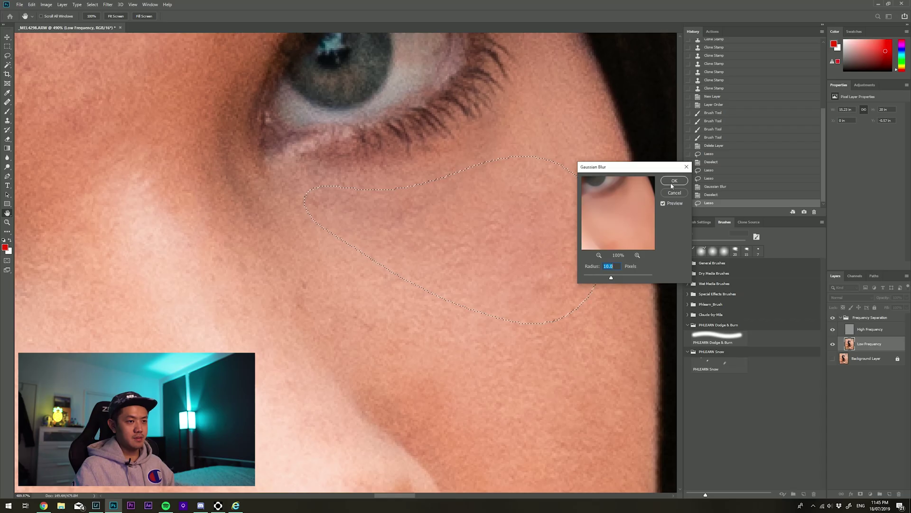
click(671, 181)
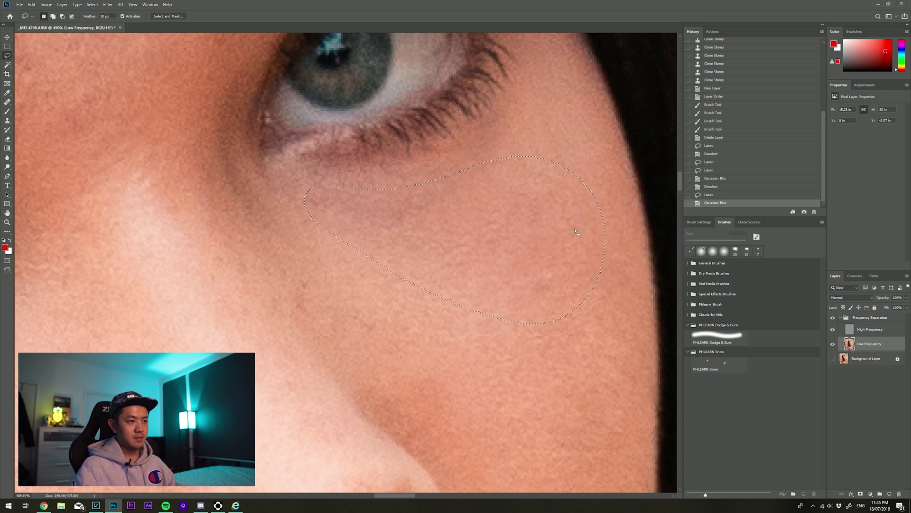
scroll(456, 329, down, 5)
scroll(457, 329, up, 1)
key(ctrl+d)
- Lasso the shadowed strip of forehead below the hat brim and soften it with a 10-pixel Gaussian Blur
scroll(458, 287, up, 2)
scroll(457, 287, up, 1)
mouse_move(427, 168)
mouse_down()
mouse_move(342, 260)
mouse_move(429, 167)
mouse_up()
key(ctrl+alt+f)
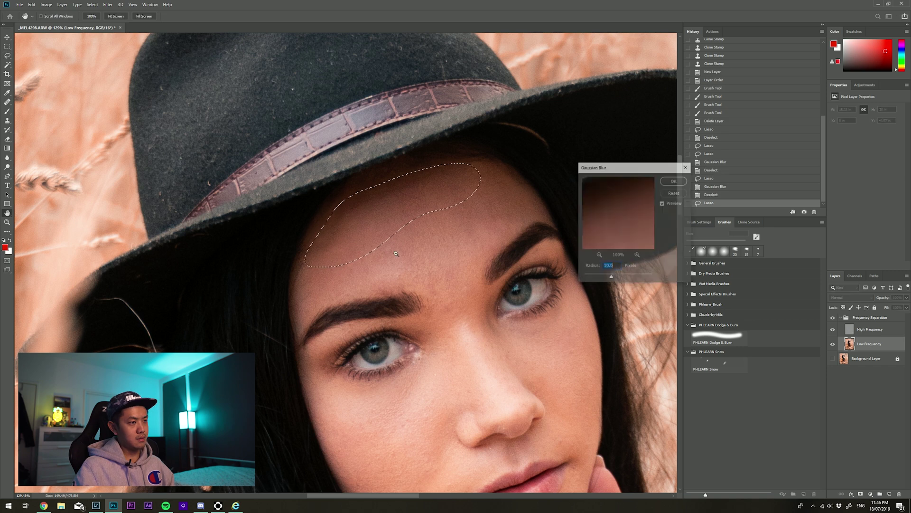
click(671, 181)
scroll(457, 288, down, 5)
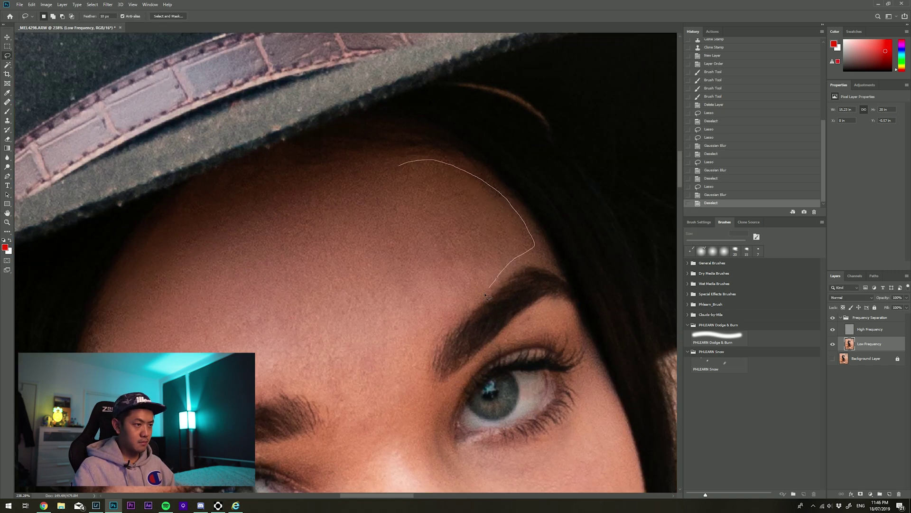
- Soften the lassoed forehead area above the other eyebrow with a Gaussian Blur of 8 pixels
key(ctrl+alt+f)
text(8)
key(Return)
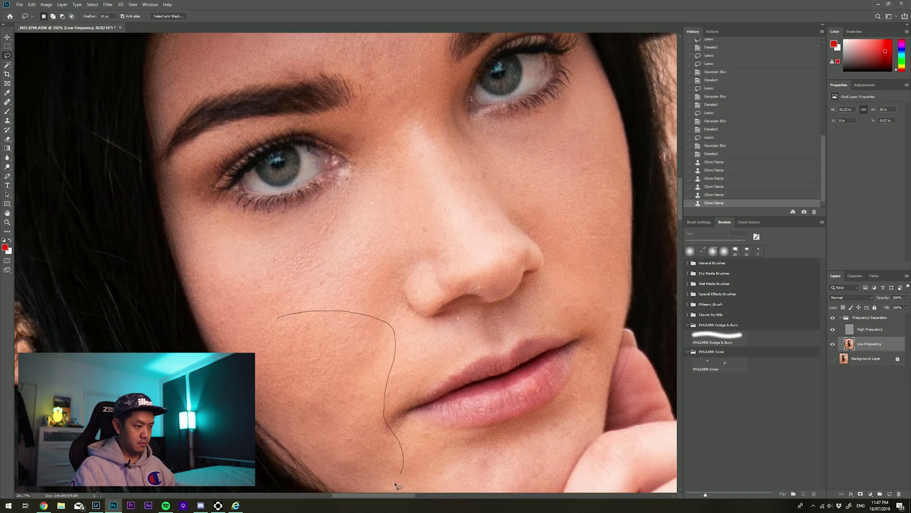
- Lasso the lower cheek and the adjoining area around the mouth and chin separately, softening each with Gaussian Blur and deselecting it
drag(387, 489, 303, 314)
key(ctrl+alt+f)
key(Return)
key(ctrl+d)
mouse_move(508, 494)
mouse_down()
mouse_move(413, 311)
mouse_move(407, 338)
mouse_move(414, 309)
mouse_up()
key(ctrl+alt+f)
key(Return)
key(ctrl+d)
- Clone out the uneven texture below the lower lip and on the chin on the High Frequency layer with a 30 px Clone Stamp
scroll(423, 193, up, 1)
key(alt+bracketright)
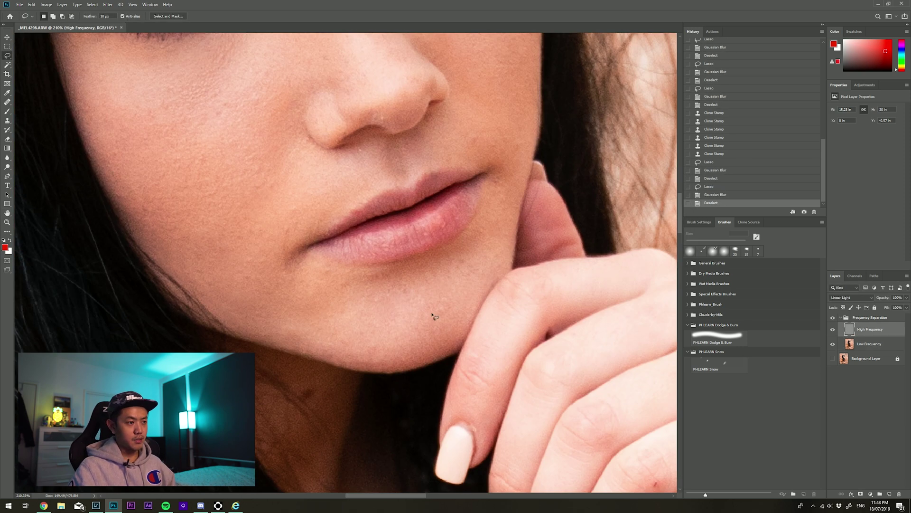
key(s)
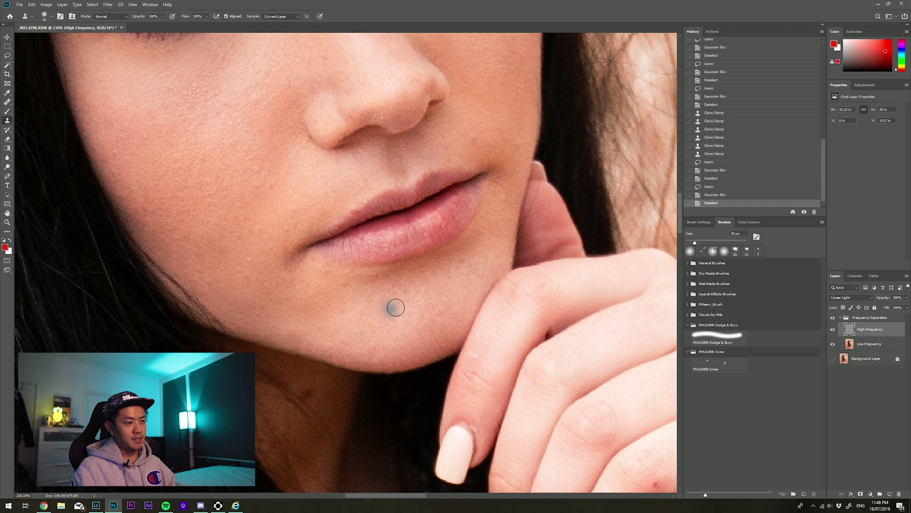
scroll(409, 327, up, 10)
alt+click(309, 301)
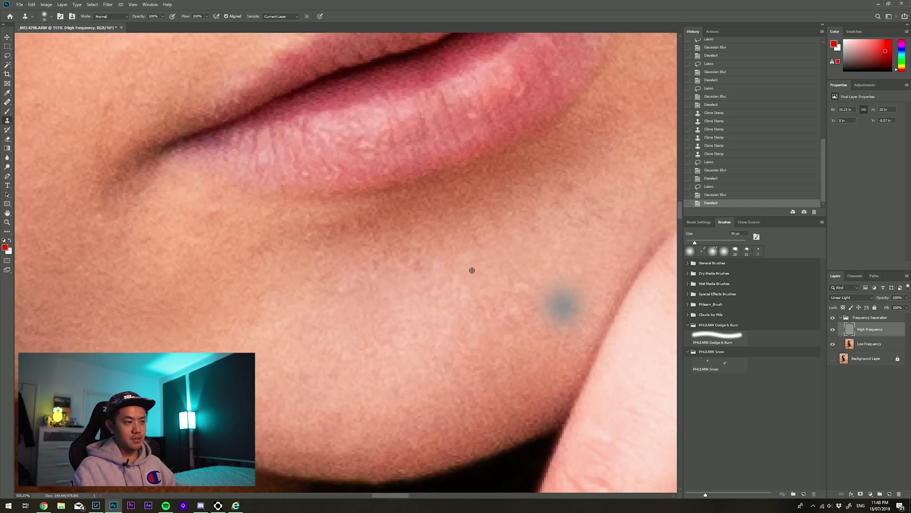
drag(421, 238, 407, 237)
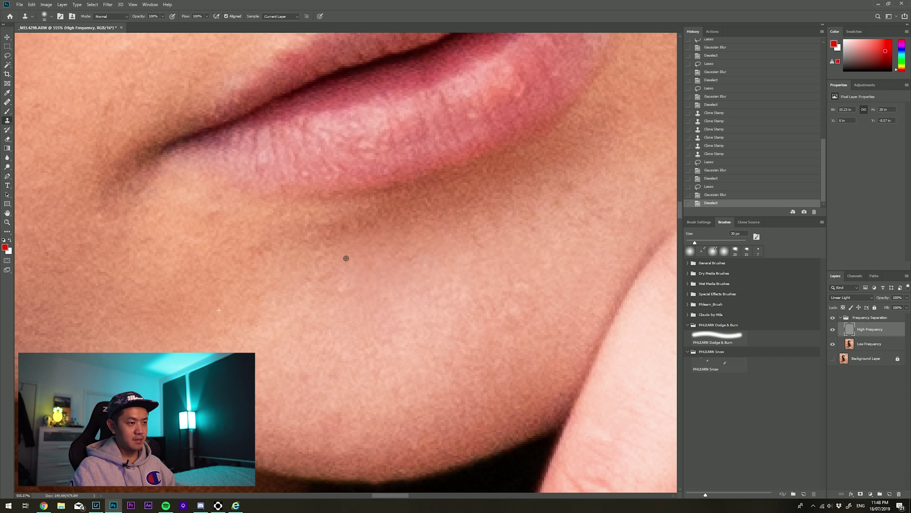
alt+click(489, 277)
click(458, 233)
click(476, 202)
alt+click(440, 290)
click(529, 202)
click(541, 183)
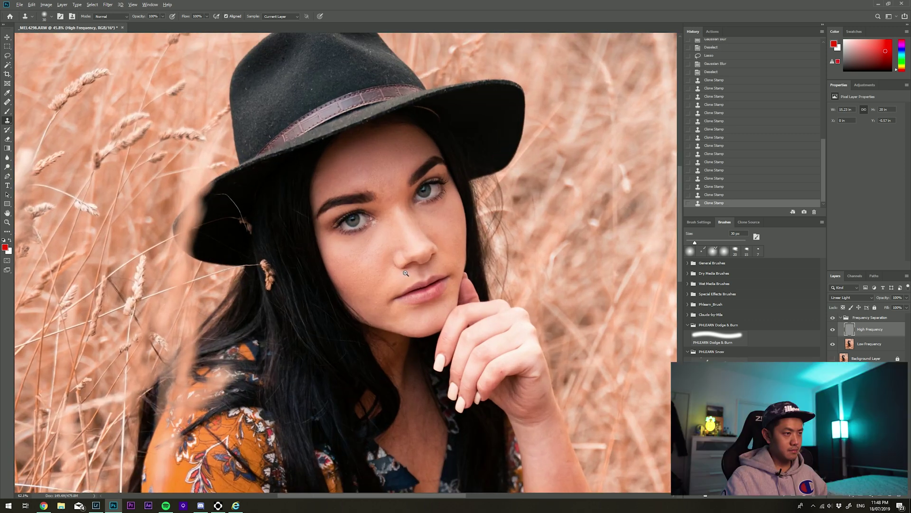
- Clone out the texture blemish on the outer cheek below the eye with the 30 px Clone Stamp
scroll(447, 198, up, 5)
scroll(448, 198, up, 1)
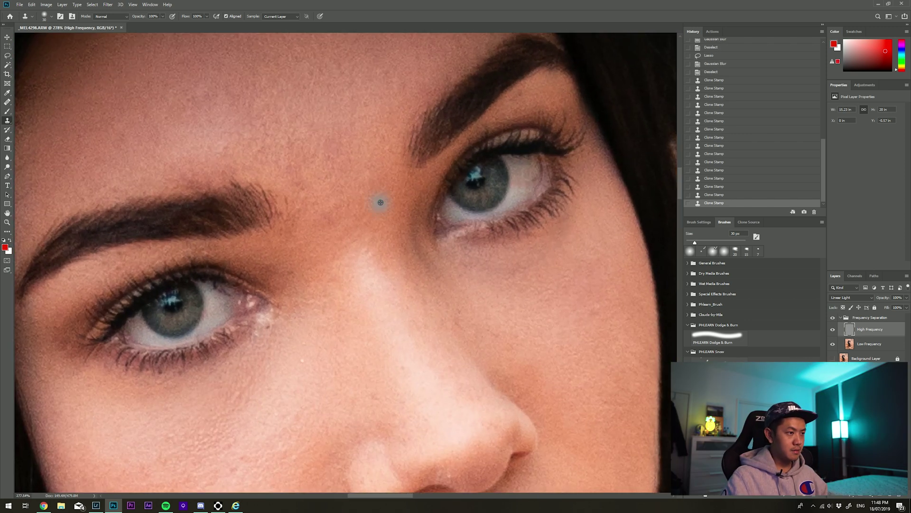
click(619, 286)
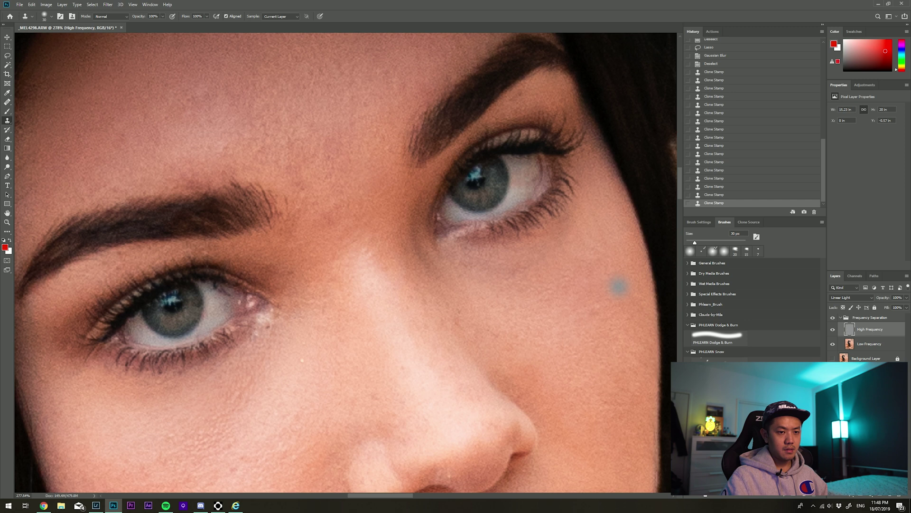
- Lasso the skin between and above the eyebrows on the Low Frequency layer, apply a 12-pixel Gaussian Blur and deselect
click(871, 344)
key(l)
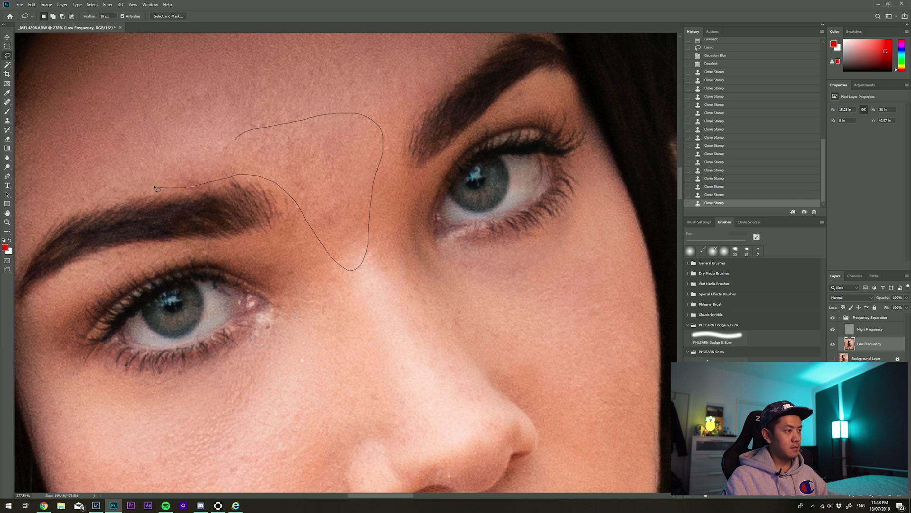
drag(208, 151, 228, 142)
key(ctrl+alt+f)
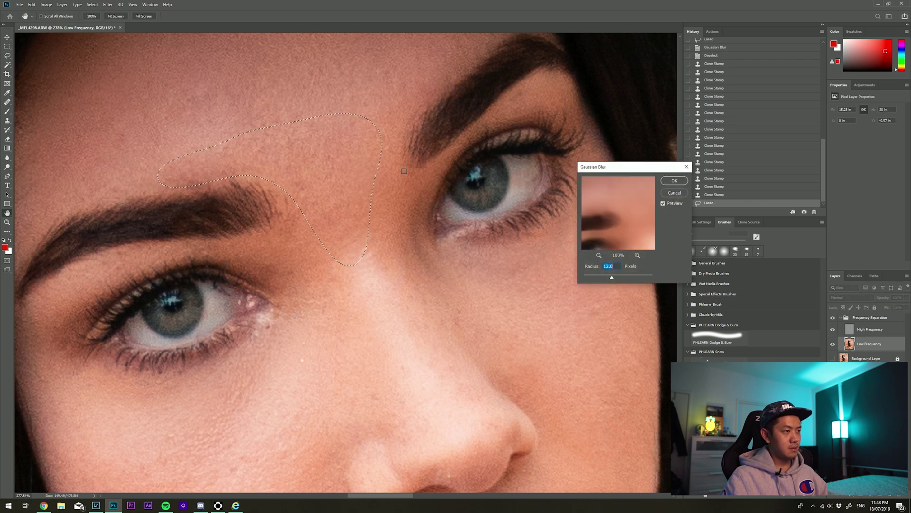
click(674, 180)
key(ctrl+d)
scroll(451, 296, down, 5)
scroll(458, 386, up, 5)
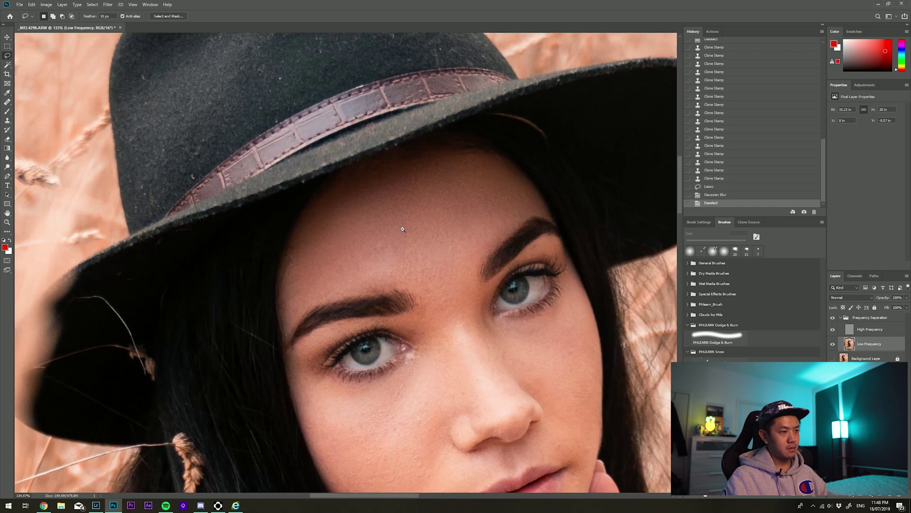
- Switch to the Mixer Brush at 90 px, sample the cheek skin and blend the tones on the cheek under the eye
click(7, 131)
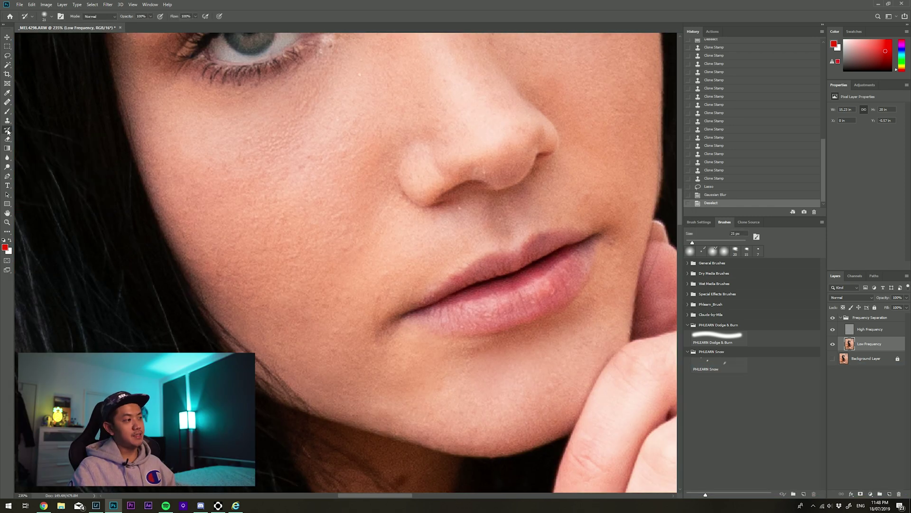
right_click(7, 111)
click(43, 132)
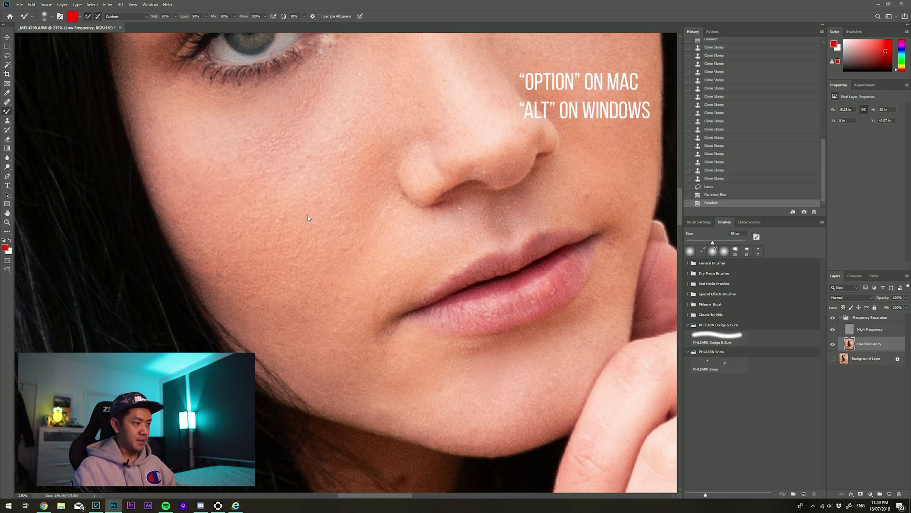
alt+click(320, 152)
mouse_move(320, 152)
mouse_down()
mouse_move(294, 124)
mouse_move(308, 108)
mouse_move(283, 144)
mouse_move(234, 124)
mouse_move(295, 111)
mouse_move(274, 91)
mouse_move(308, 78)
mouse_move(286, 68)
mouse_move(313, 70)
mouse_move(298, 98)
mouse_move(259, 110)
mouse_up()
- Blend the skin tones under the other eye and on its upper cheek with the Mixer Brush
scroll(395, 203, down, 3)
click(412, 220)
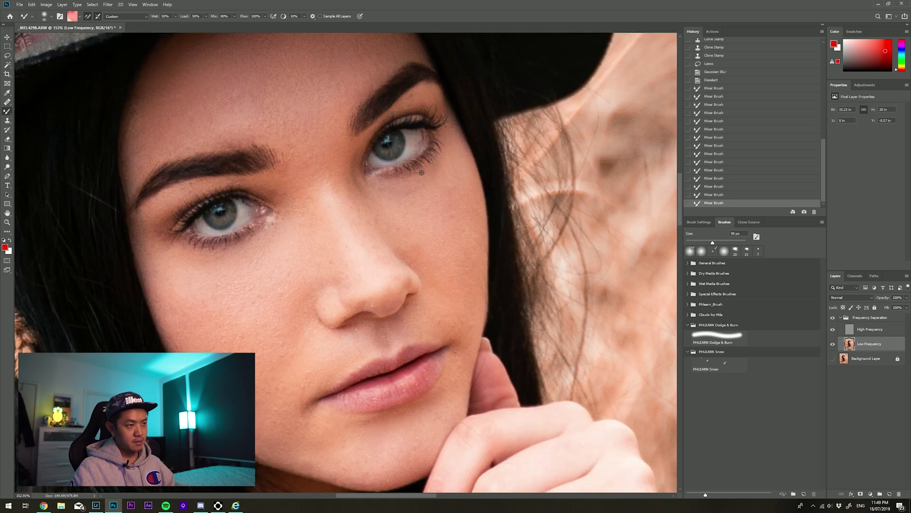
click(438, 181)
click(439, 178)
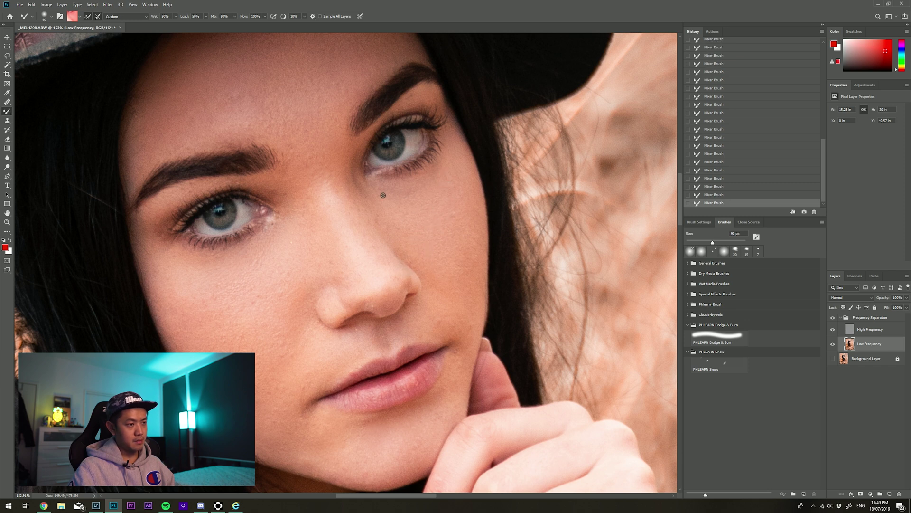
- Lasso the broad forehead area between the hat brim and eyebrows, apply a 20-pixel Gaussian Blur and deselect
scroll(383, 195, up, 3)
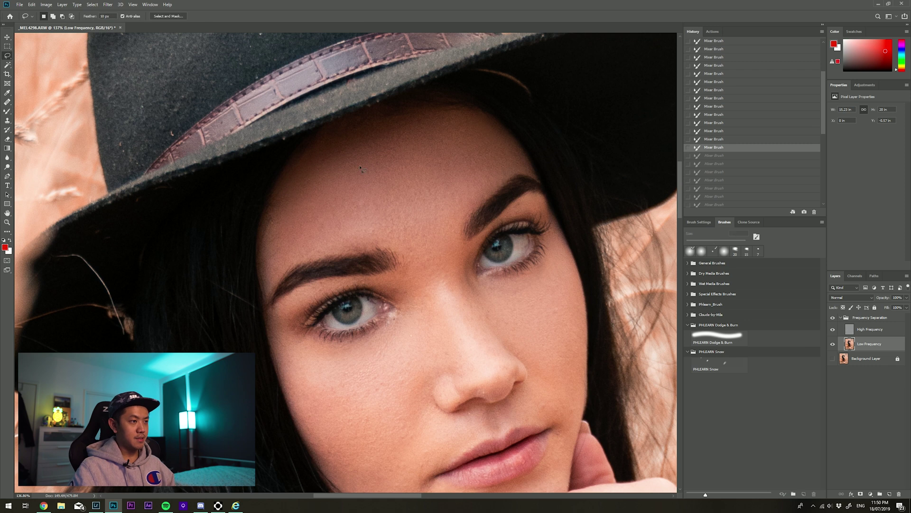
drag(452, 195, 339, 226)
drag(288, 207, 319, 169)
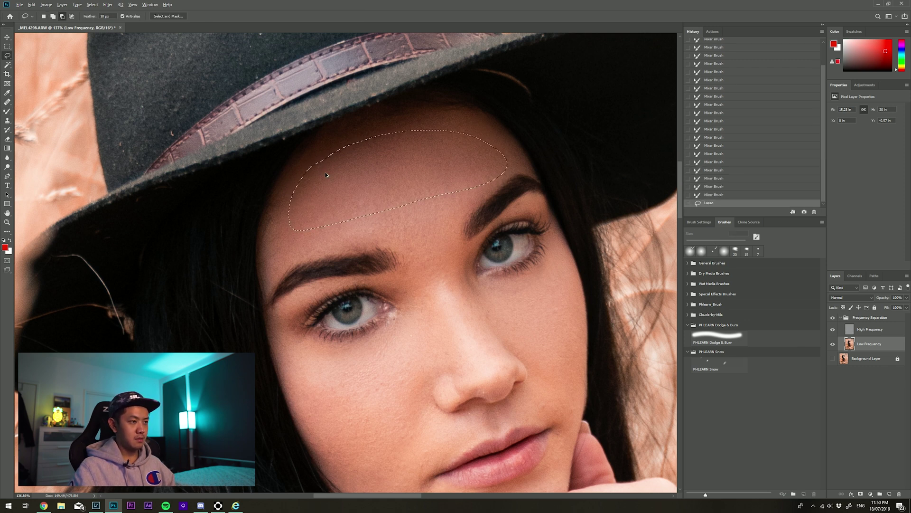
key(ctrl+alt+f)
text(20)
key(Return)
key(ctrl+d)
- Blend the skin tones on the lower cheek and jaw beside the corner of the mouth with the 90 px Mixer Brush
key(b)
scroll(235, 170, up, 5)
drag(308, 207, 301, 216)
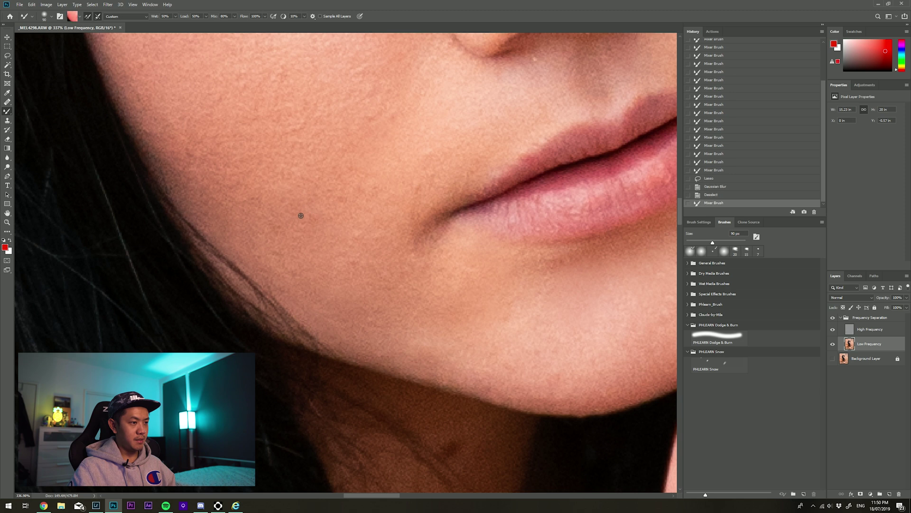
drag(338, 238, 371, 259)
drag(373, 261, 378, 271)
mouse_move(438, 278)
mouse_down()
mouse_move(480, 287)
mouse_move(397, 269)
mouse_move(331, 278)
mouse_move(312, 257)
mouse_up()
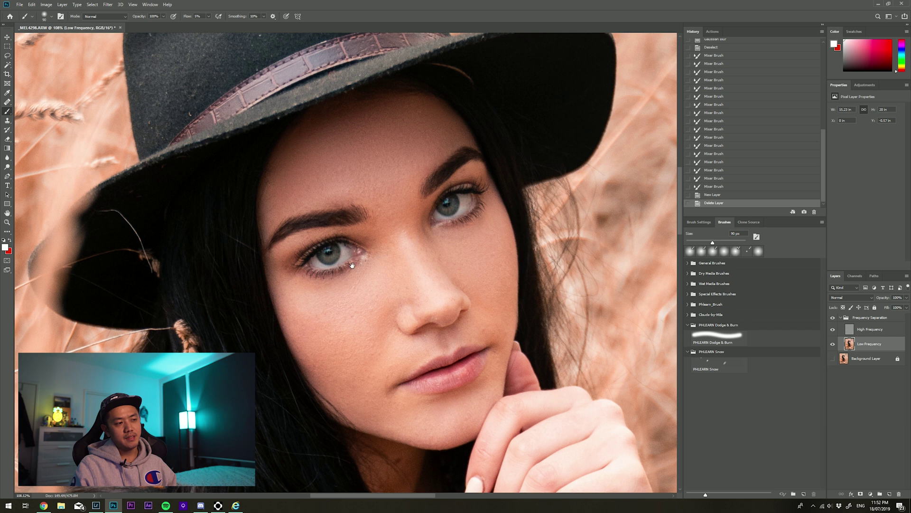
- Add an empty layer between the High Frequency and Low Frequency layers
click(890, 494)
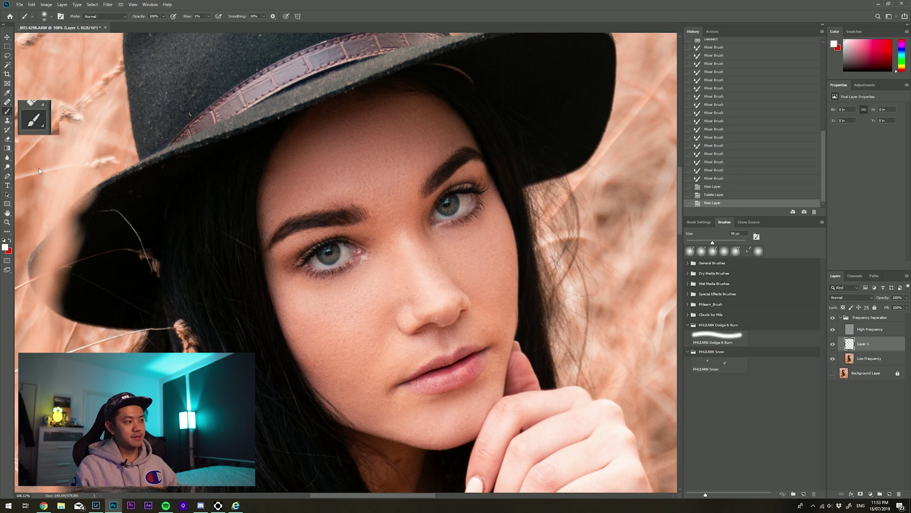
- Sample the light skin tone on the cheek below the eye as the brush color and enlarge the brush
key(alt)
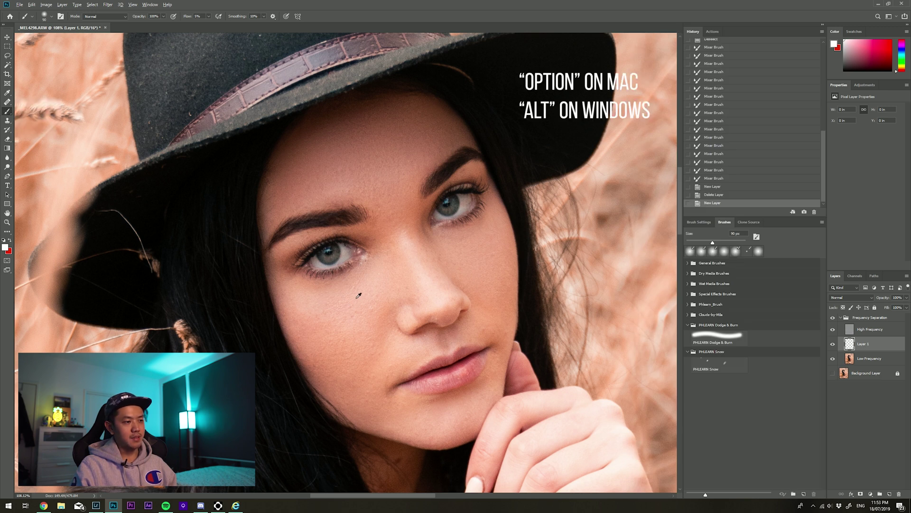
alt+click(367, 286)
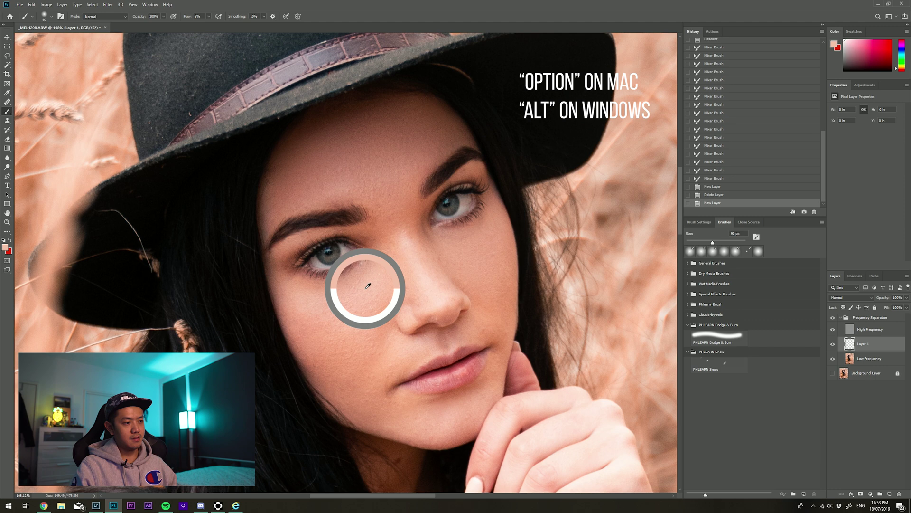
key(bracketright)
key(bracketright)
key(bracketright)
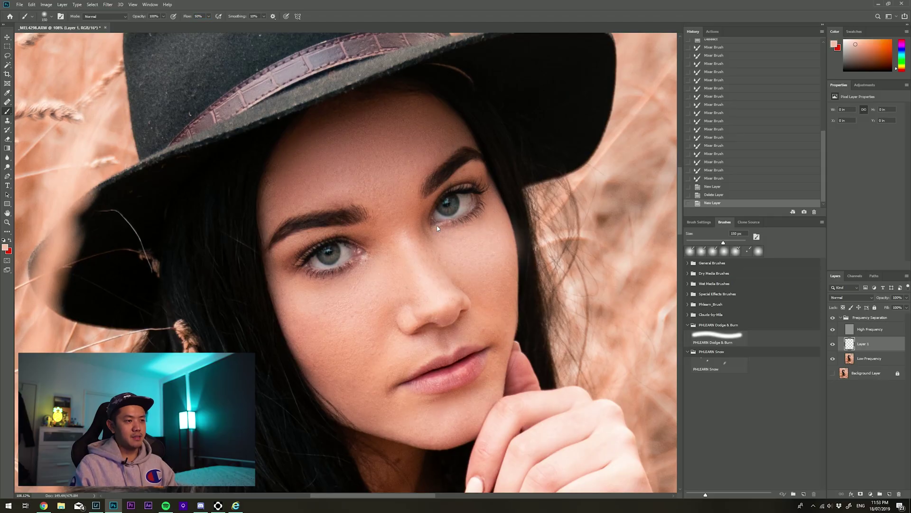
- Try painting the sampled skin tone under the other eye at 50% and 10% flow, and undo the strokes
click(438, 229)
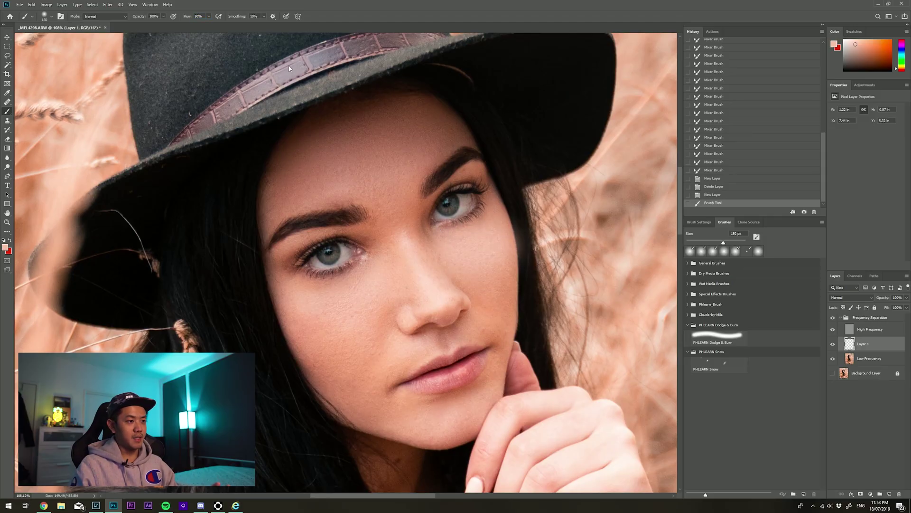
click(445, 231)
text(10)
key(Return)
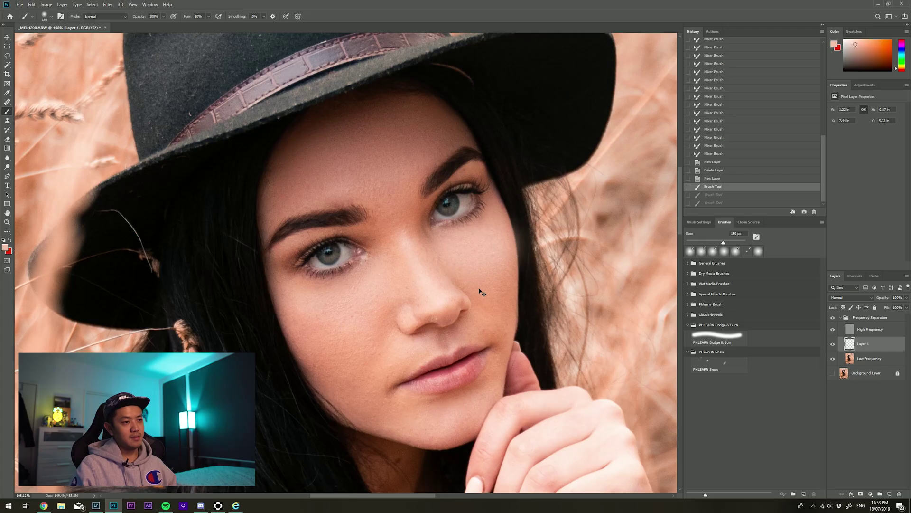
key(ctrl+z)
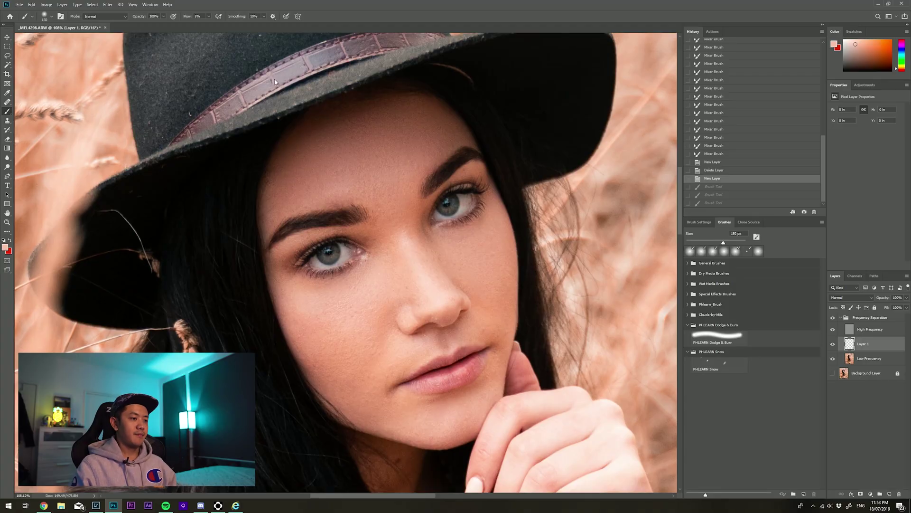
- Paint the sampled skin tone under the eye and over the cheek beside the nose at 5% flow
click(505, 269)
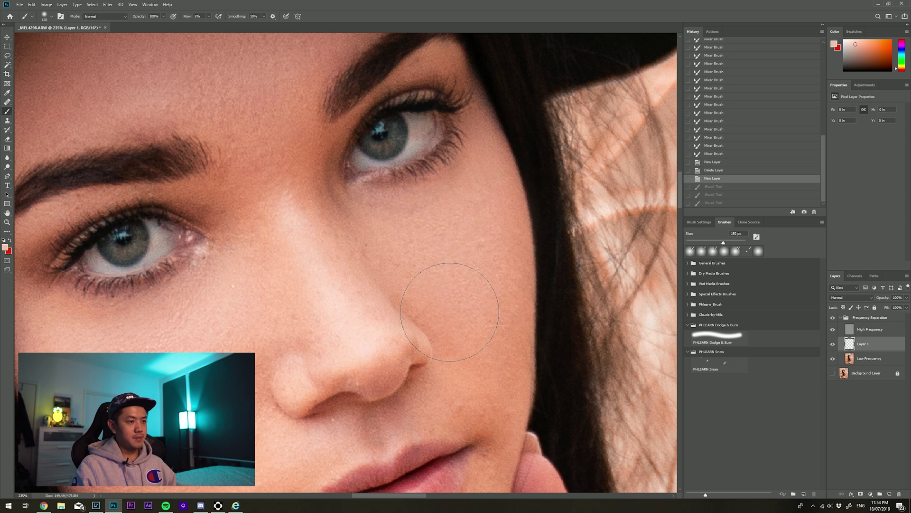
click(402, 227)
drag(504, 301, 438, 317)
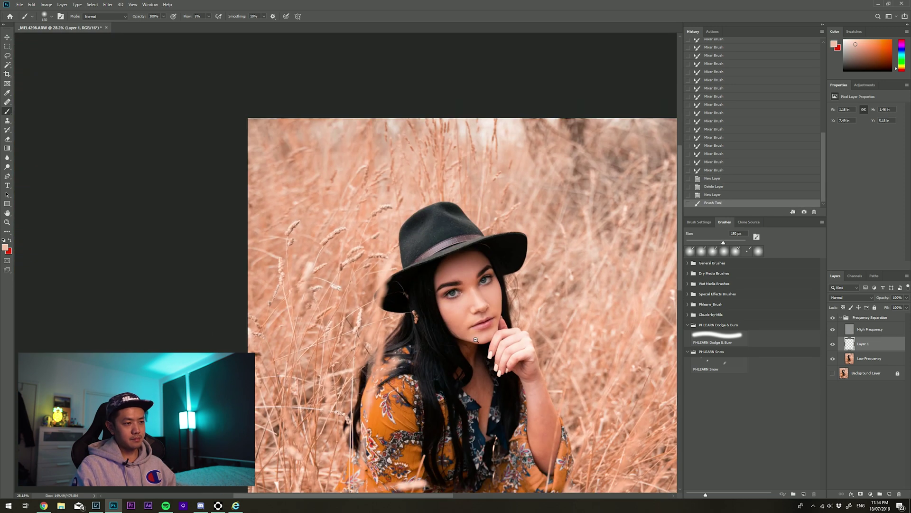
- Paint the sampled skin tone softly across the forehead between the hat brim and the eyebrows
scroll(503, 266, up, 5)
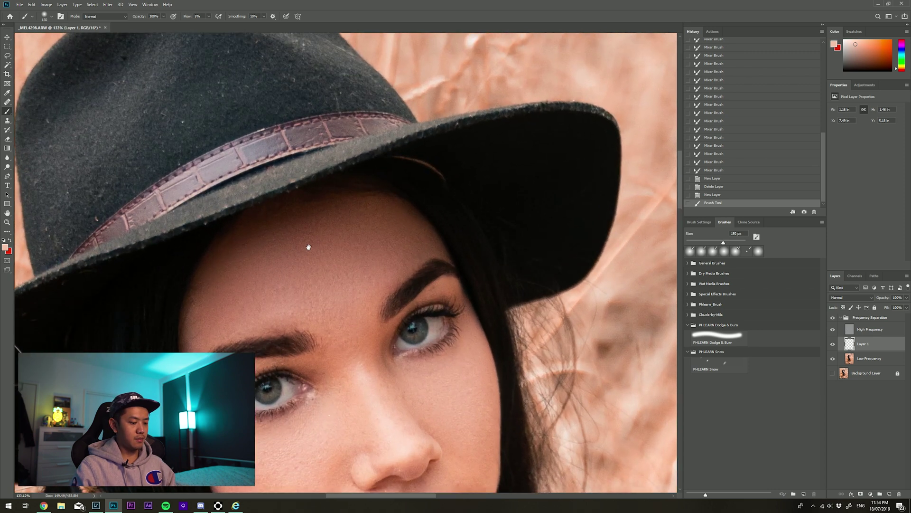
mouse_move(325, 249)
mouse_down()
mouse_move(380, 213)
mouse_move(299, 220)
mouse_move(210, 260)
mouse_move(252, 283)
mouse_up()
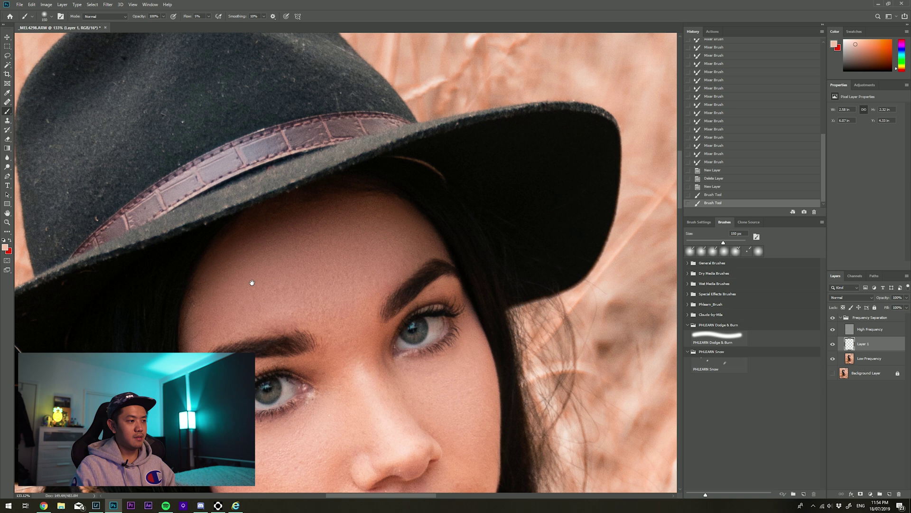
mouse_move(185, 305)
mouse_down()
mouse_move(335, 215)
mouse_move(379, 204)
mouse_move(417, 239)
mouse_up()
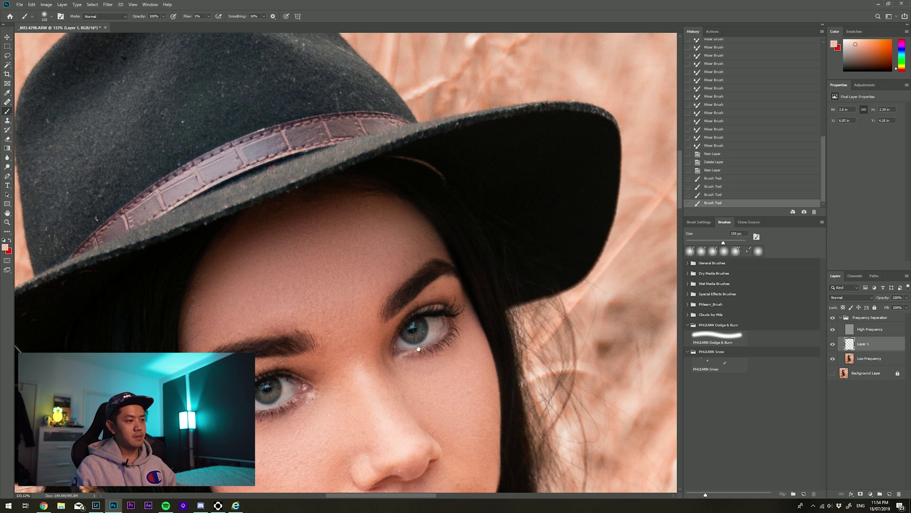
- Even out the cheeks, nose bridge and area beside the mouth with soft brush strokes in sampled skin tones
scroll(487, 340, down, 5)
scroll(505, 422, up, 4)
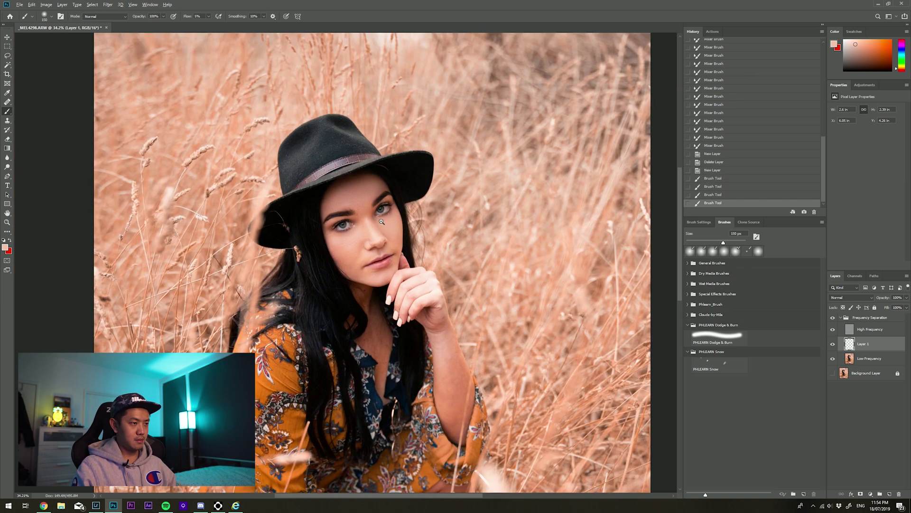
drag(261, 267, 420, 245)
drag(389, 214, 398, 220)
mouse_move(361, 285)
mouse_down()
mouse_move(389, 288)
mouse_move(341, 333)
mouse_move(347, 353)
mouse_up()
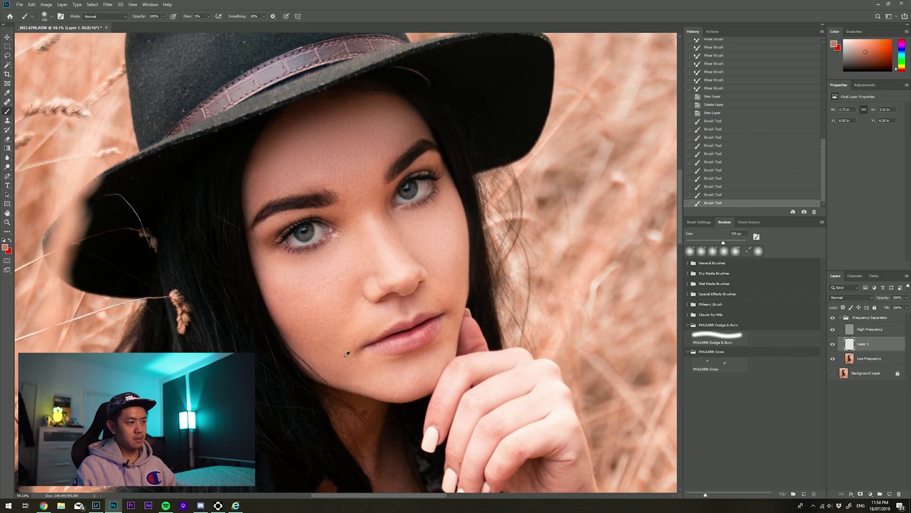
- Clone clean skin texture over the under-eye and cheek areas on the High Frequency layer with a 30 px Clone Stamp
scroll(347, 353, down, 1)
alt+click(334, 250)
drag(335, 251, 368, 257)
drag(294, 280, 337, 252)
drag(377, 238, 406, 283)
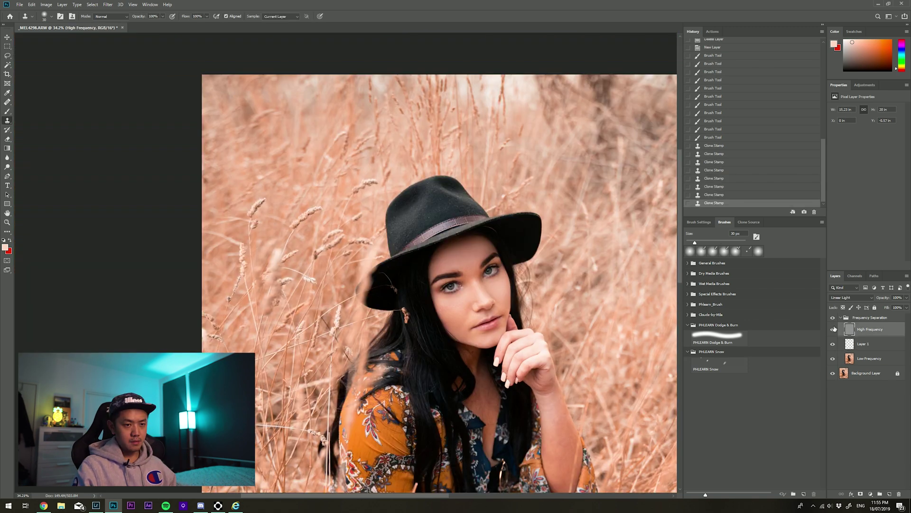
- Toggle the Frequency Separation group off and on to compare, and clone clean texture over the skin around the mouth
click(833, 322)
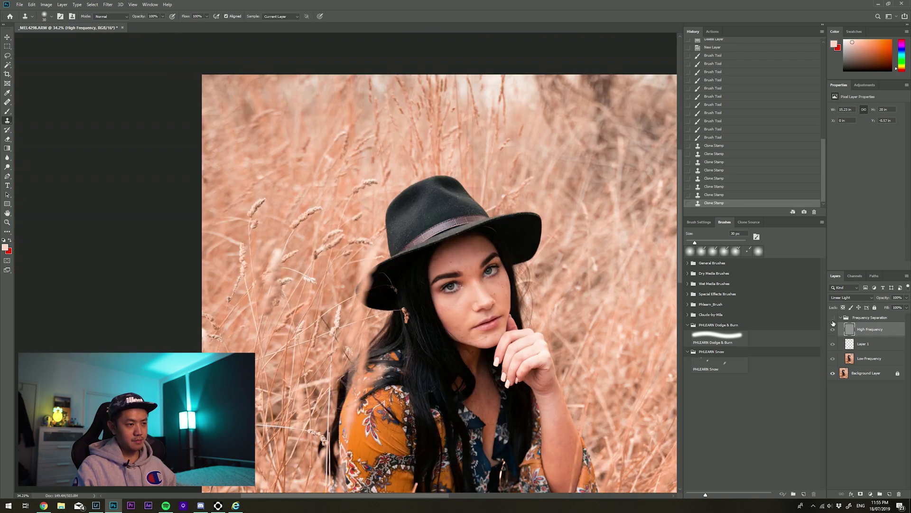
click(833, 321)
scroll(471, 285, up, 5)
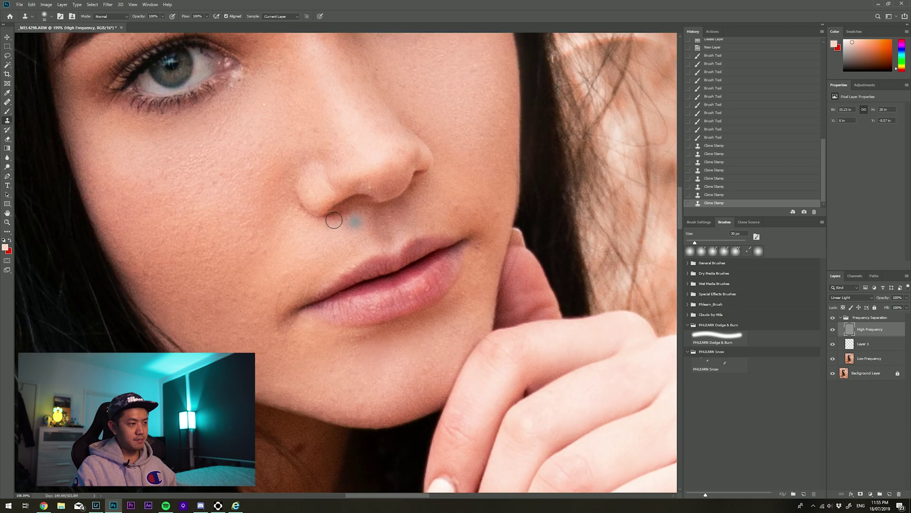
click(347, 275)
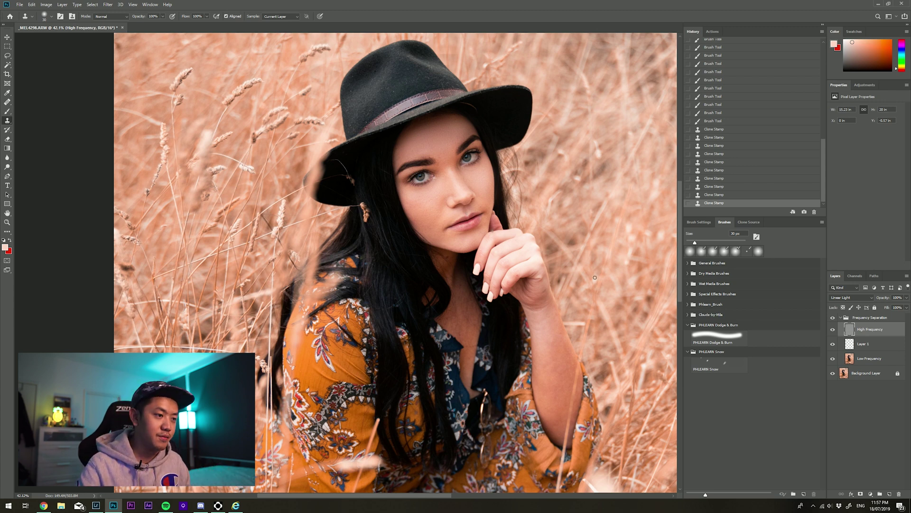
- Lasso the bare skin of the forearm from the wrist down to the elbow
scroll(592, 357, up, 5)
key(l)
mouse_move(500, 264)
mouse_down()
mouse_move(478, 341)
mouse_move(552, 263)
mouse_up()
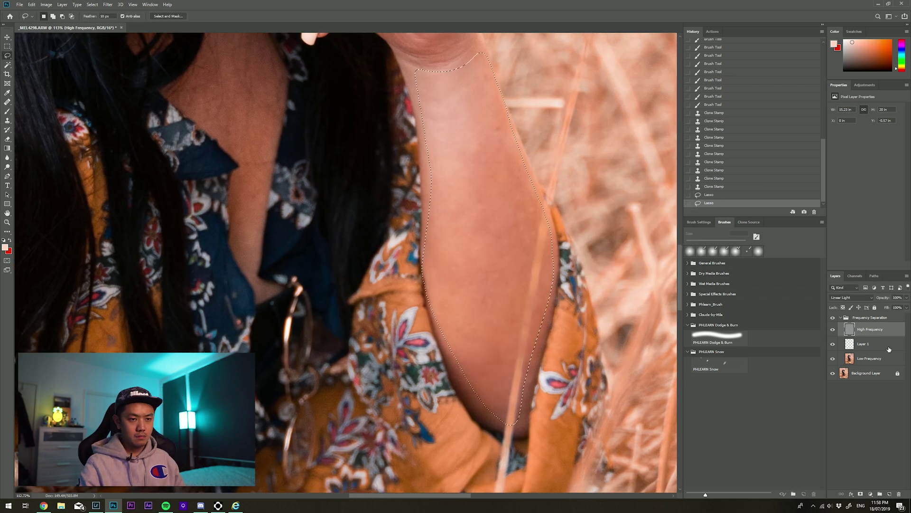